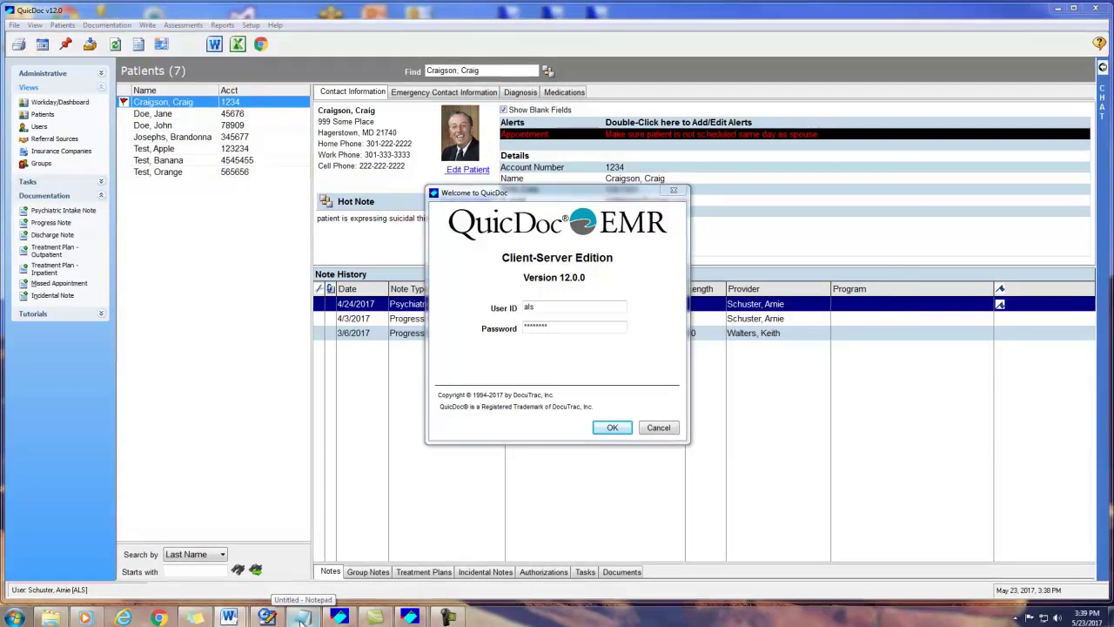
Dismiss the Welcome to QuicDoc sign-in box and reveal the chat contact list
{"action": "mouse_move", "coordinate": [302, 620]}
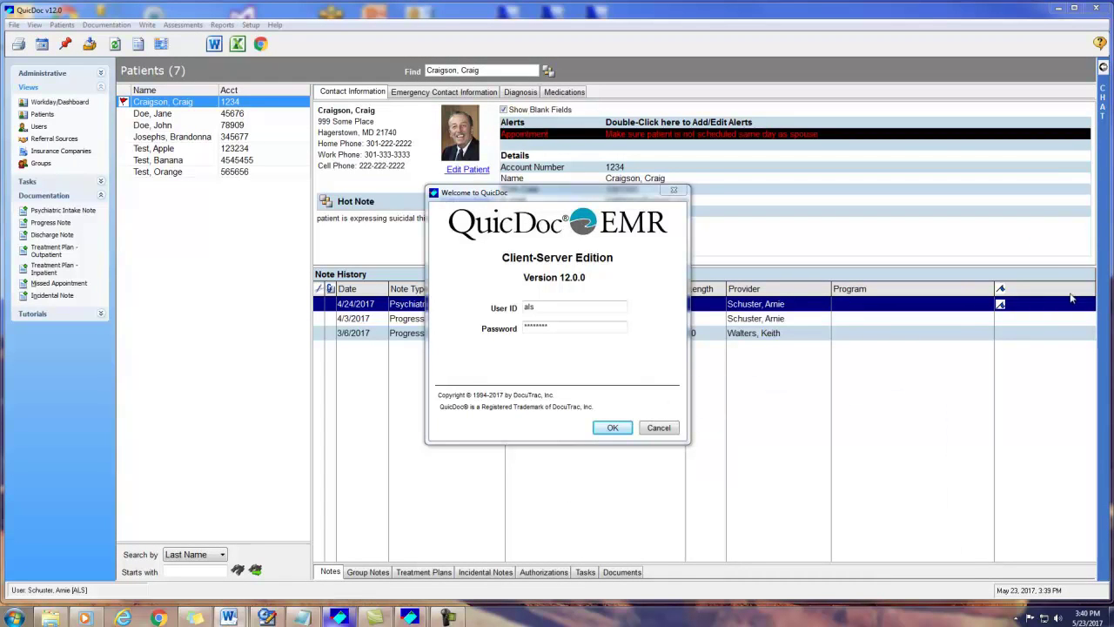
{"action": "left_click", "coordinate": [661, 427]}
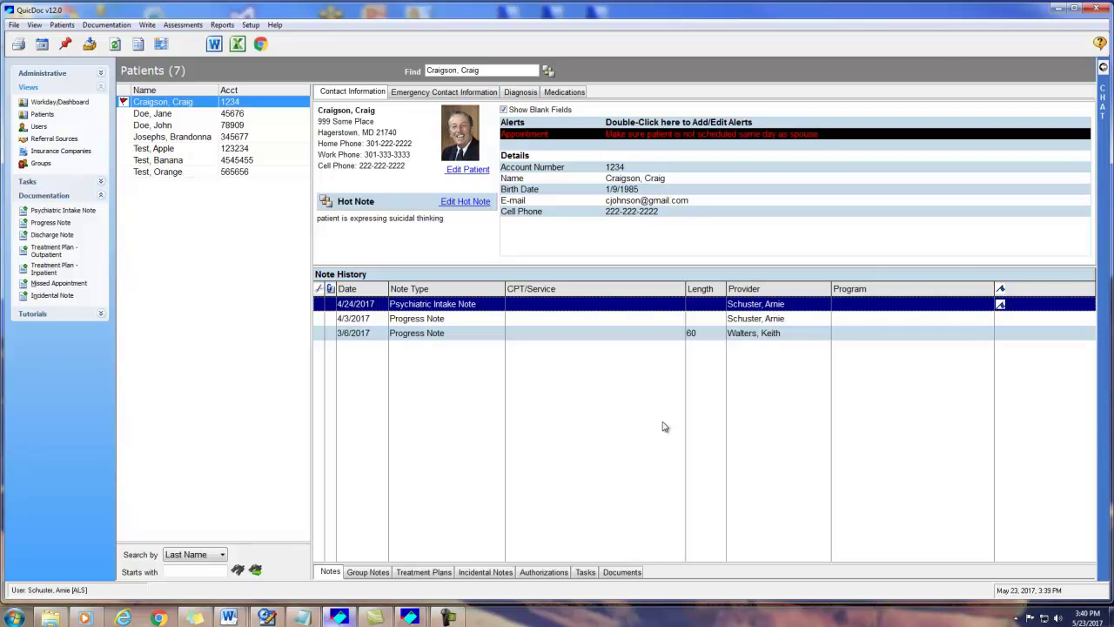
Open a chat with the online colleague, paste the availability question and send it
{"action": "mouse_move", "coordinate": [1102, 72]}
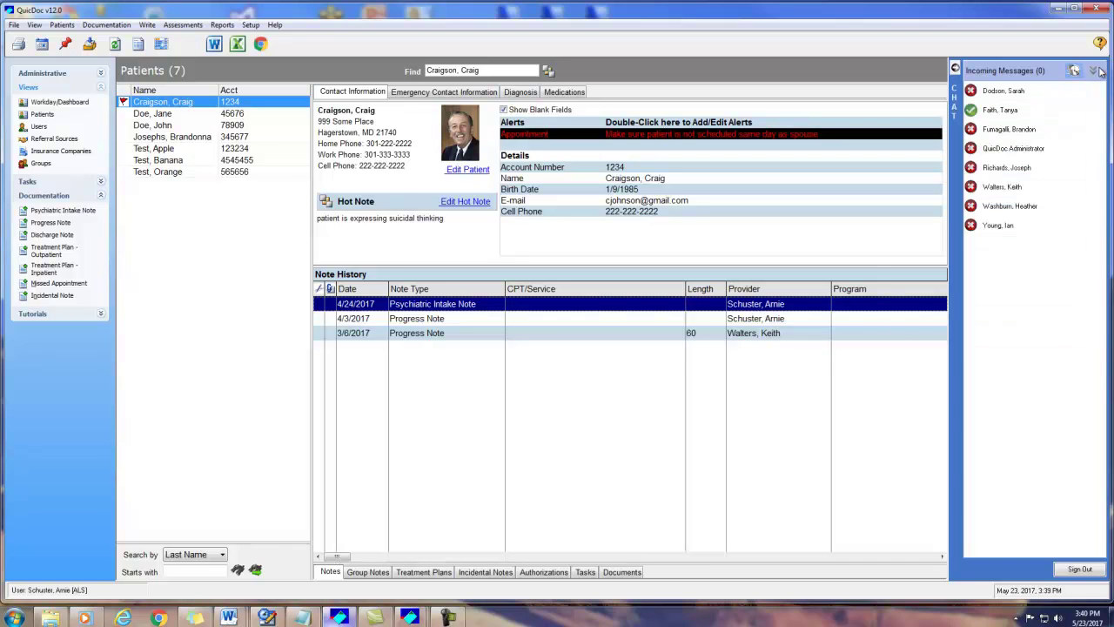
{"action": "double_click", "coordinate": [993, 113]}
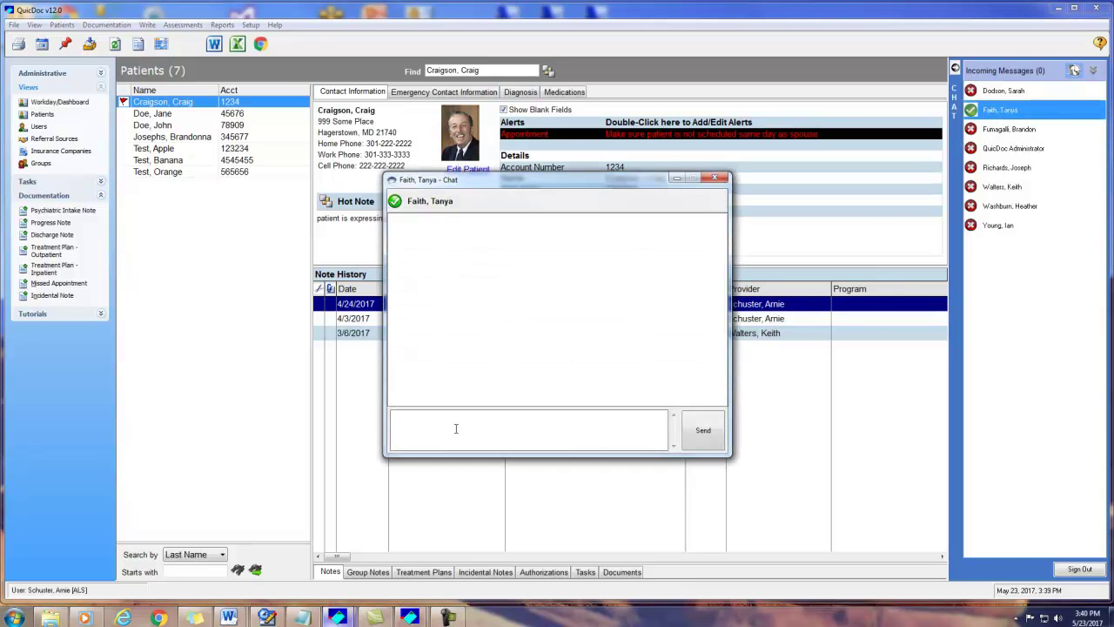
{"action": "type", "text": "Hi Tanya. Are you available?"}
{"action": "left_click", "coordinate": [721, 448]}
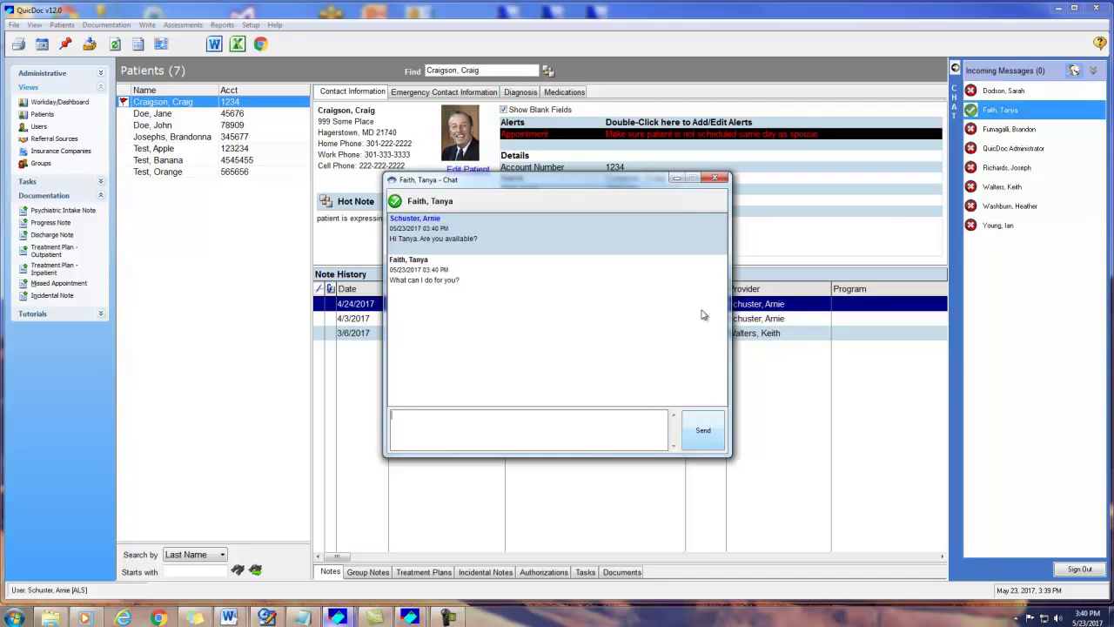
Close the chat conversation and look through the other chat contacts, starting with the administrator
{"action": "left_click", "coordinate": [715, 179]}
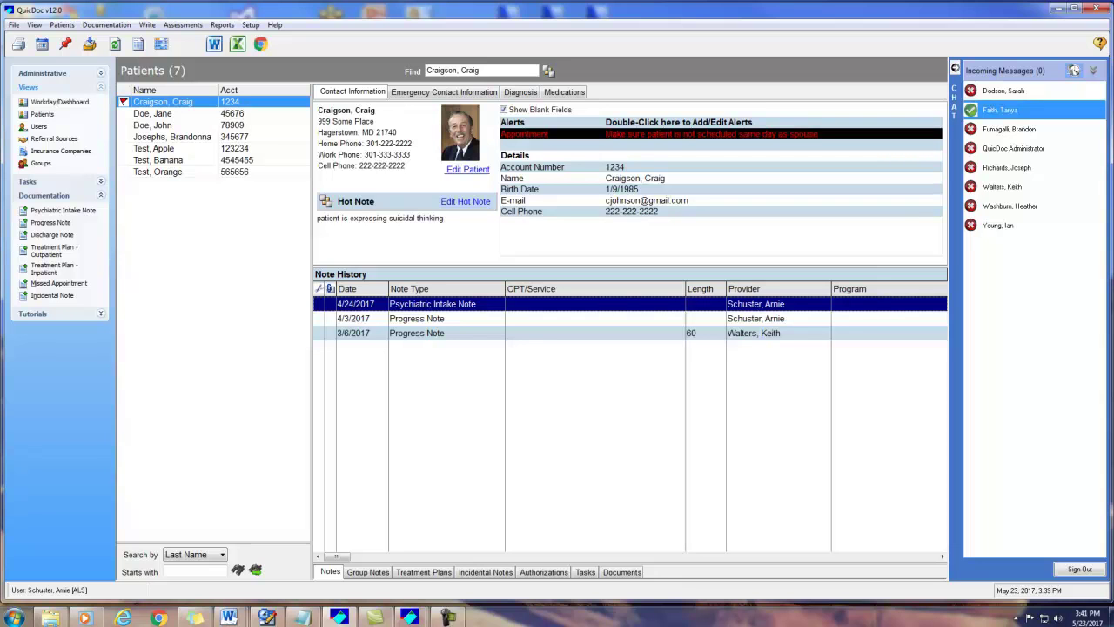
{"action": "left_click", "coordinate": [997, 151]}
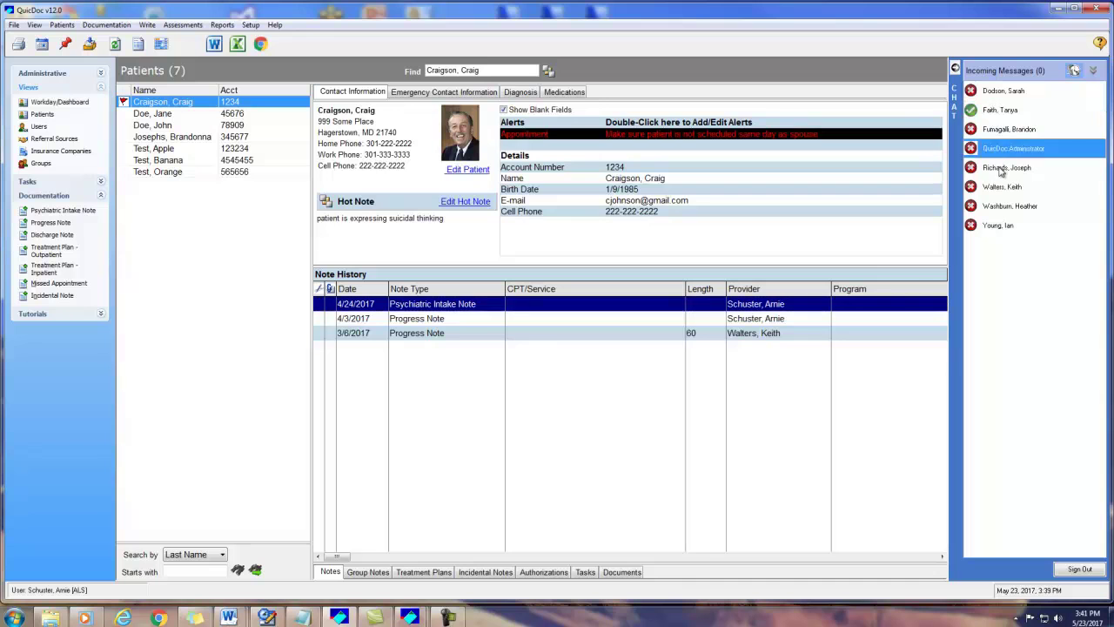
{"action": "left_click", "coordinate": [1001, 169]}
{"action": "left_click", "coordinate": [1001, 186]}
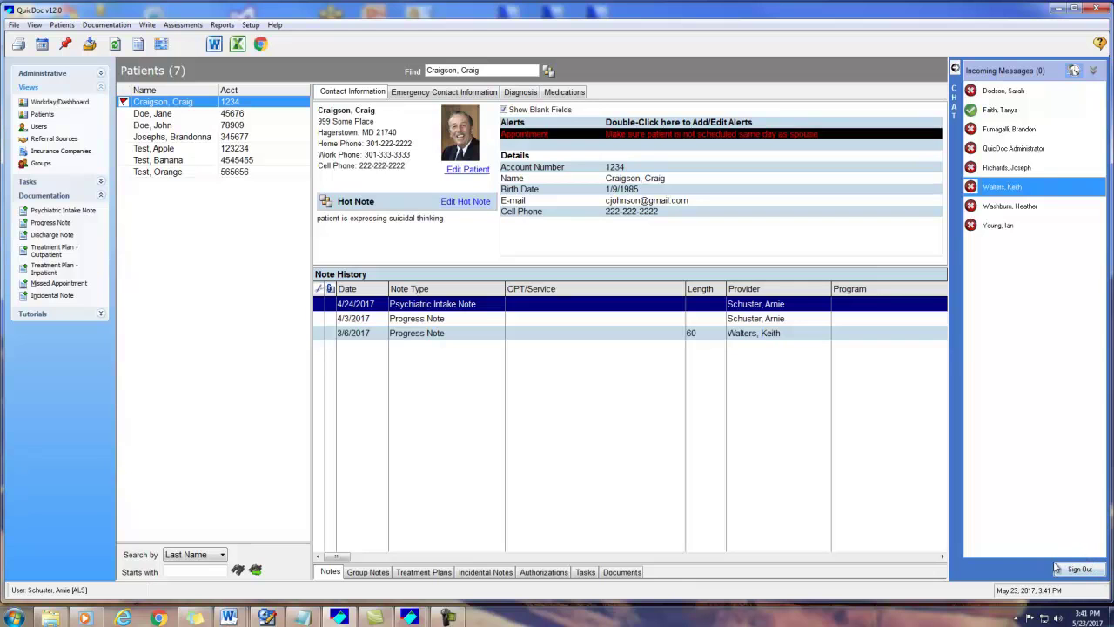
Review the conversation history with the colleague, then hide the chat contact list
{"action": "left_click", "coordinate": [1001, 110]}
{"action": "left_click", "coordinate": [1074, 70]}
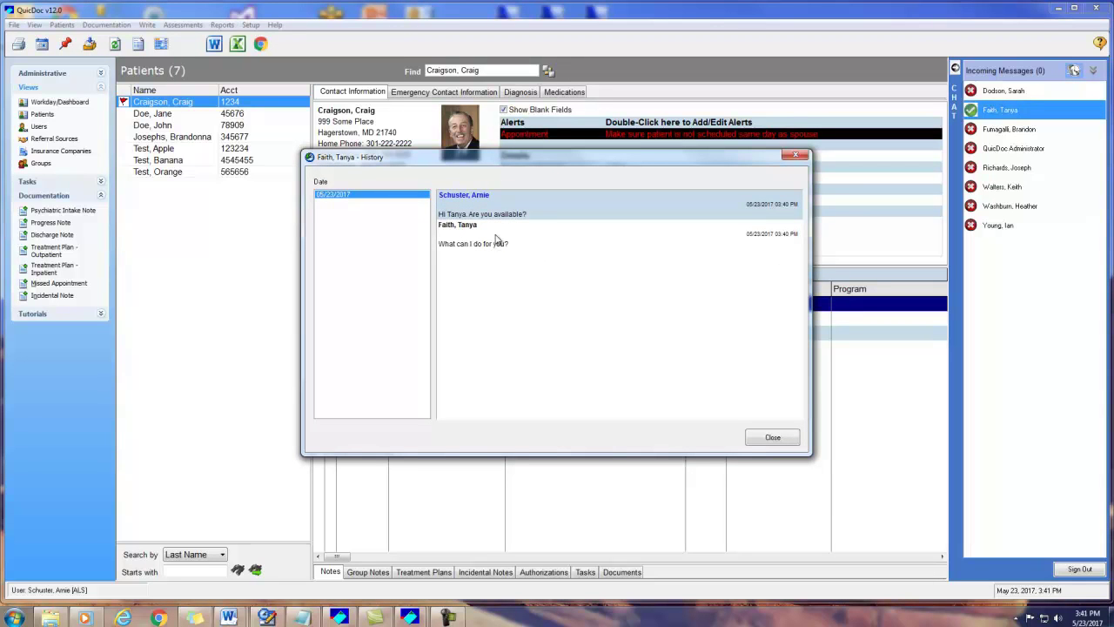
{"action": "left_click", "coordinate": [774, 437]}
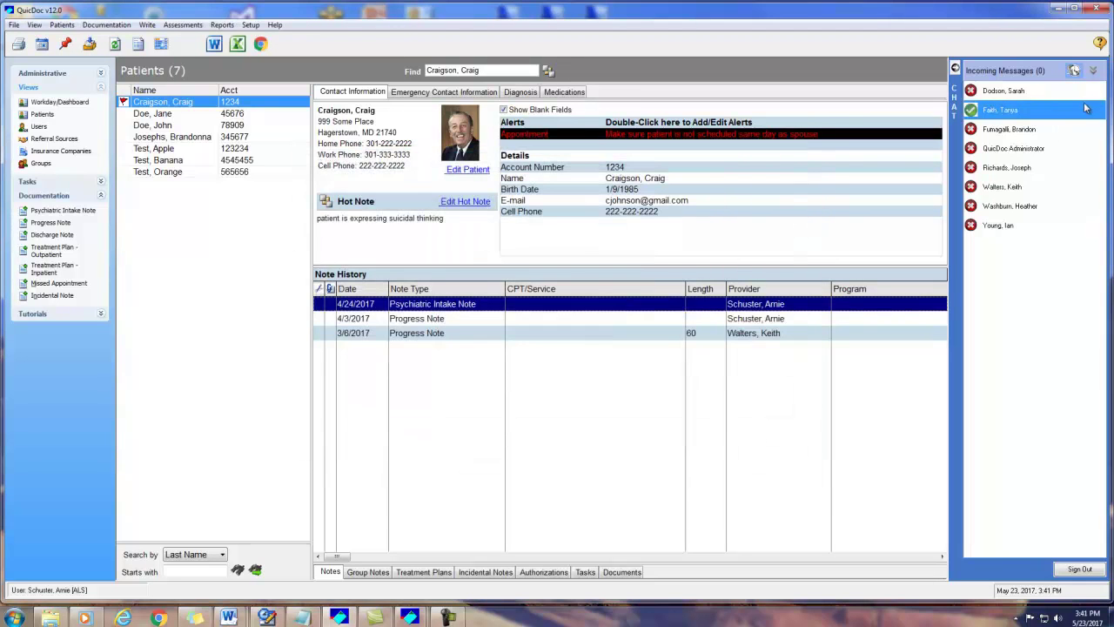
{"action": "left_click", "coordinate": [956, 67]}
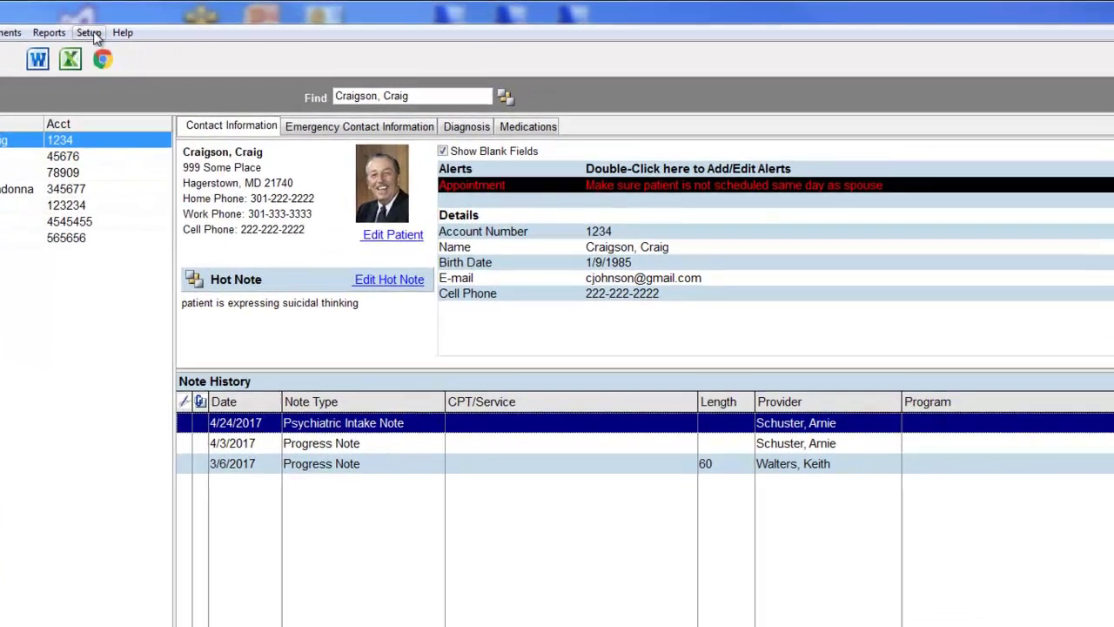
{"action": "left_click", "coordinate": [251, 24]}
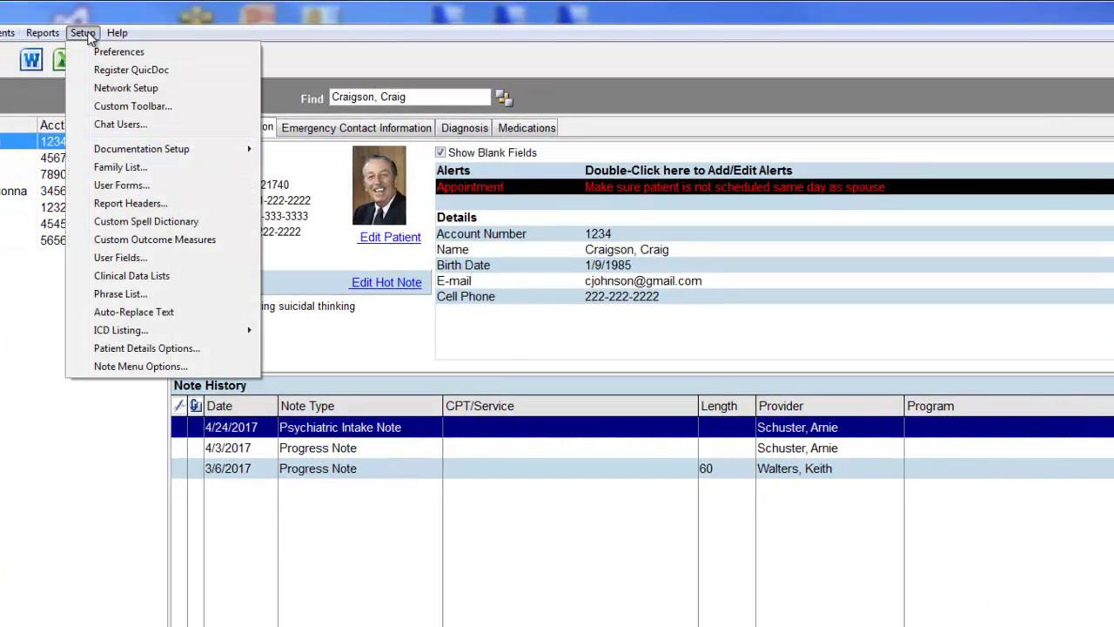
{"action": "left_click", "coordinate": [156, 166]}
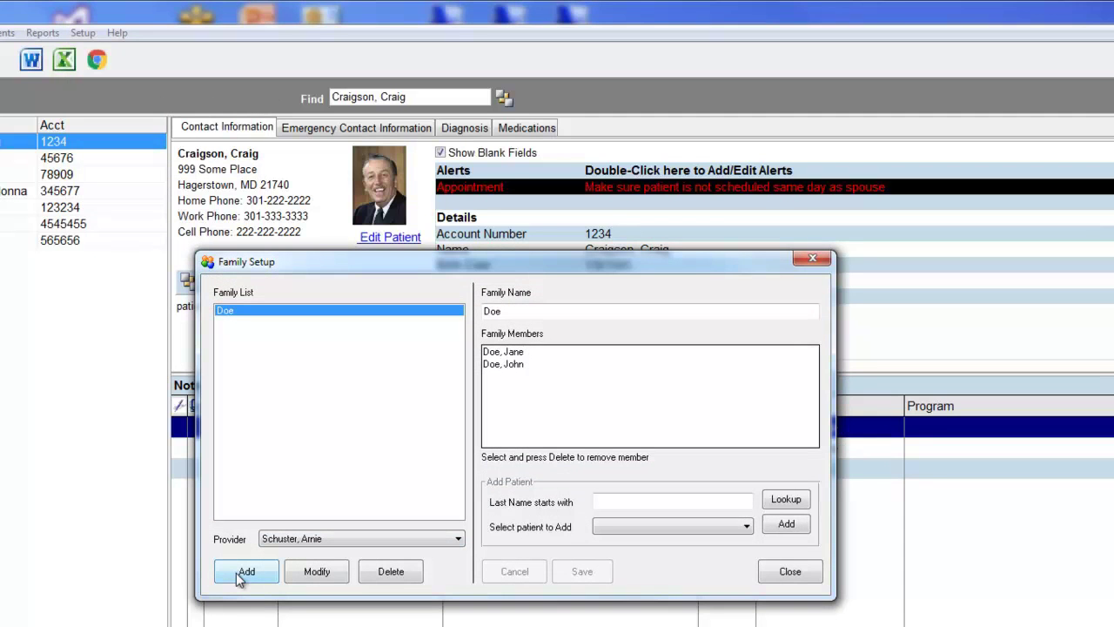
{"action": "double_click", "coordinate": [588, 311]}
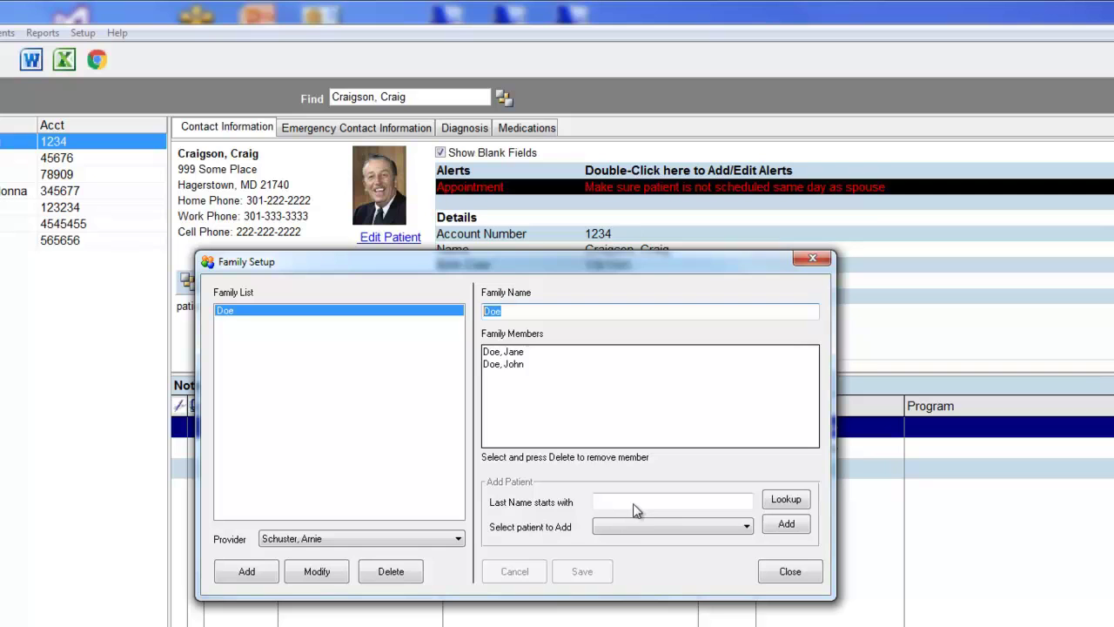
{"action": "left_click", "coordinate": [506, 352]}
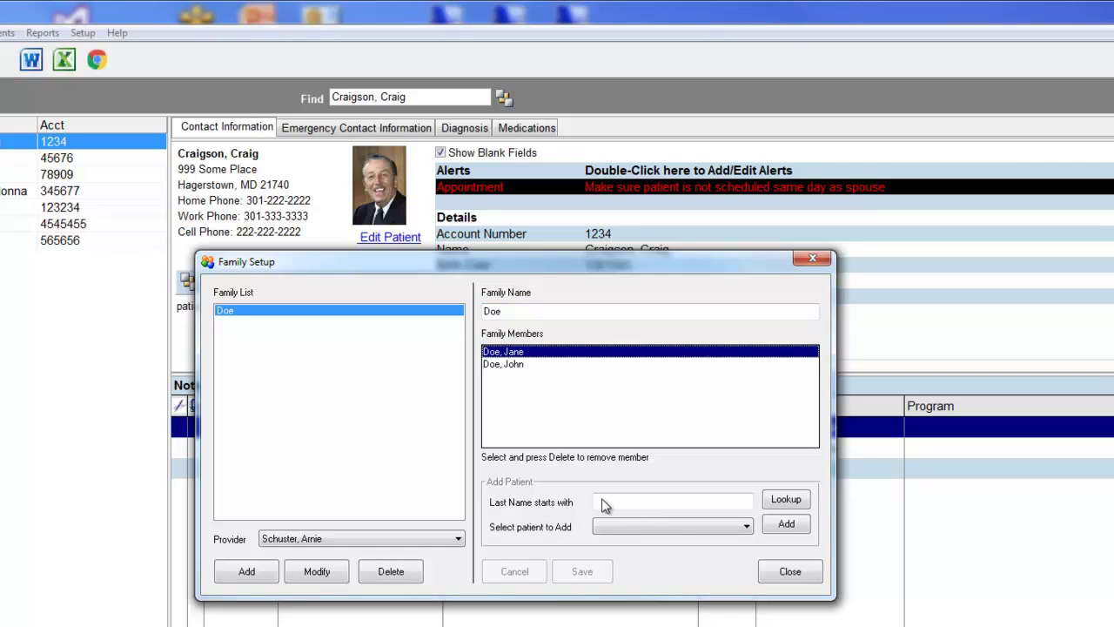
{"action": "left_click", "coordinate": [518, 311]}
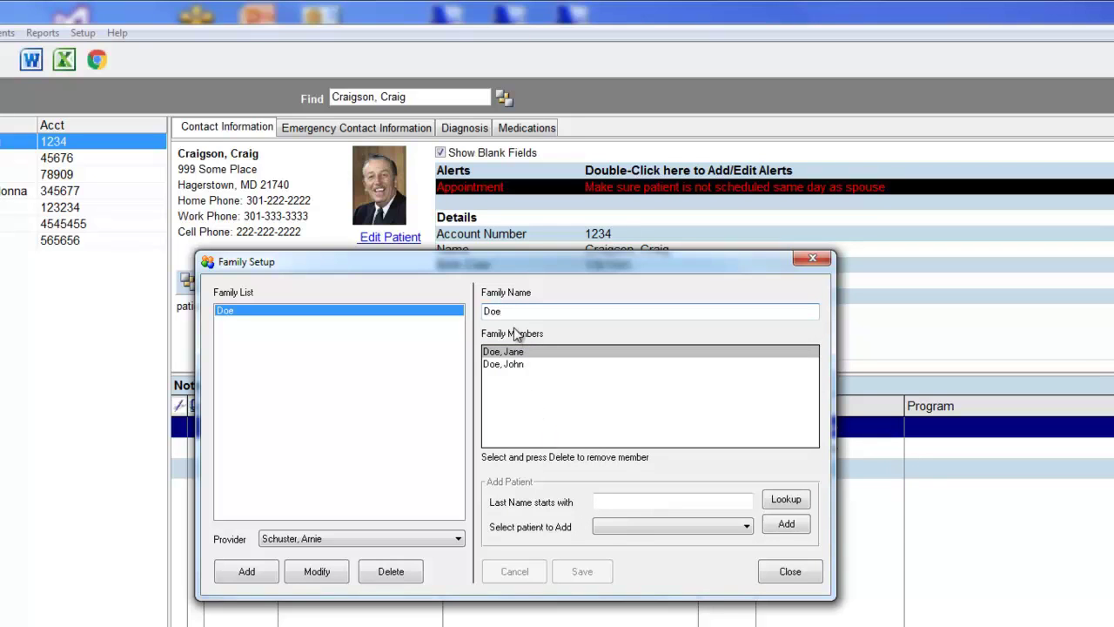
{"action": "left_click", "coordinate": [317, 571]}
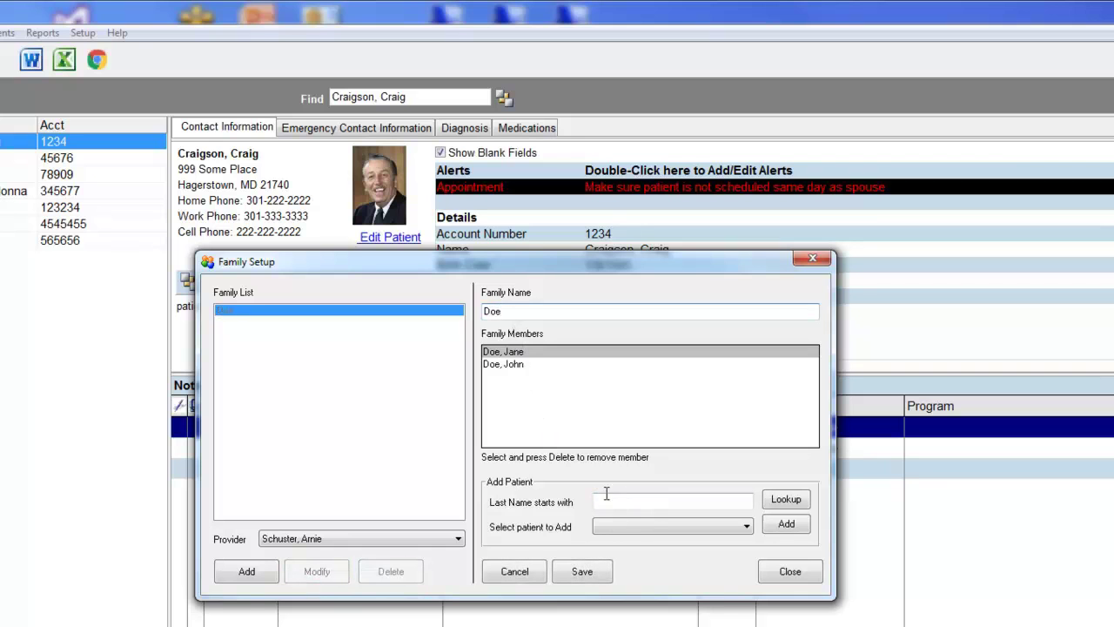
{"action": "left_click", "coordinate": [608, 502]}
{"action": "type", "text": "doe"}
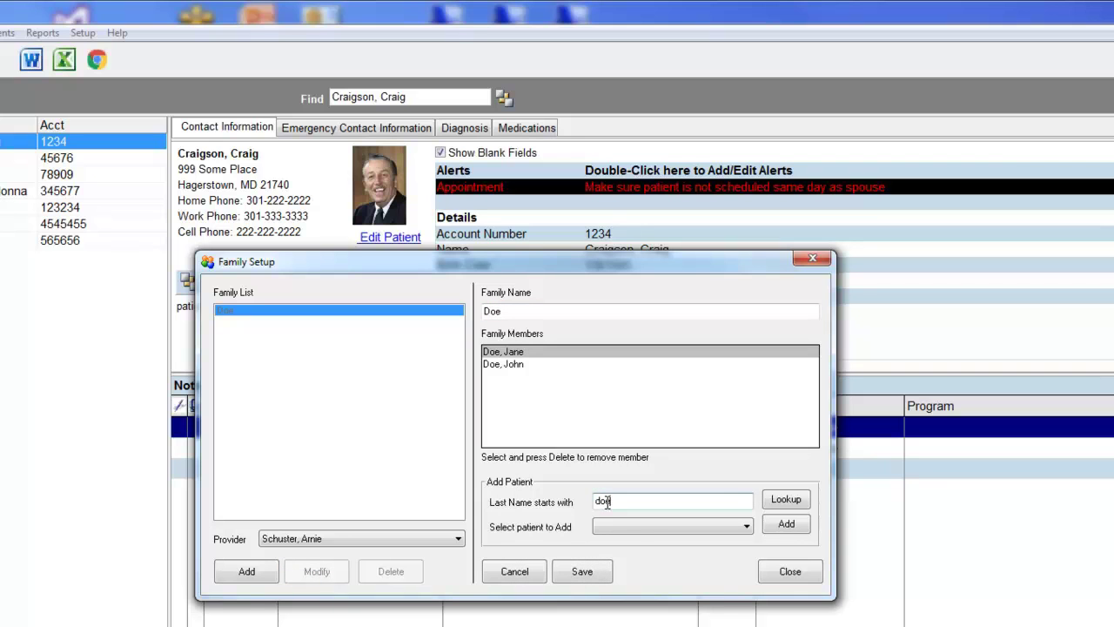
{"action": "left_click", "coordinate": [779, 501]}
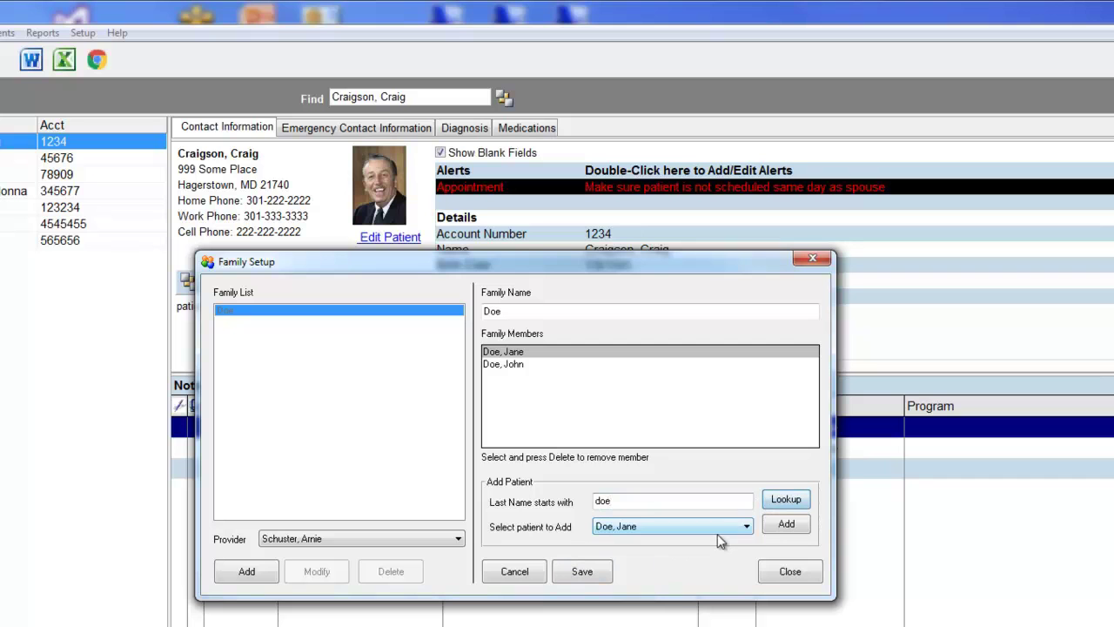
{"action": "left_click", "coordinate": [717, 534]}
{"action": "left_click", "coordinate": [717, 527]}
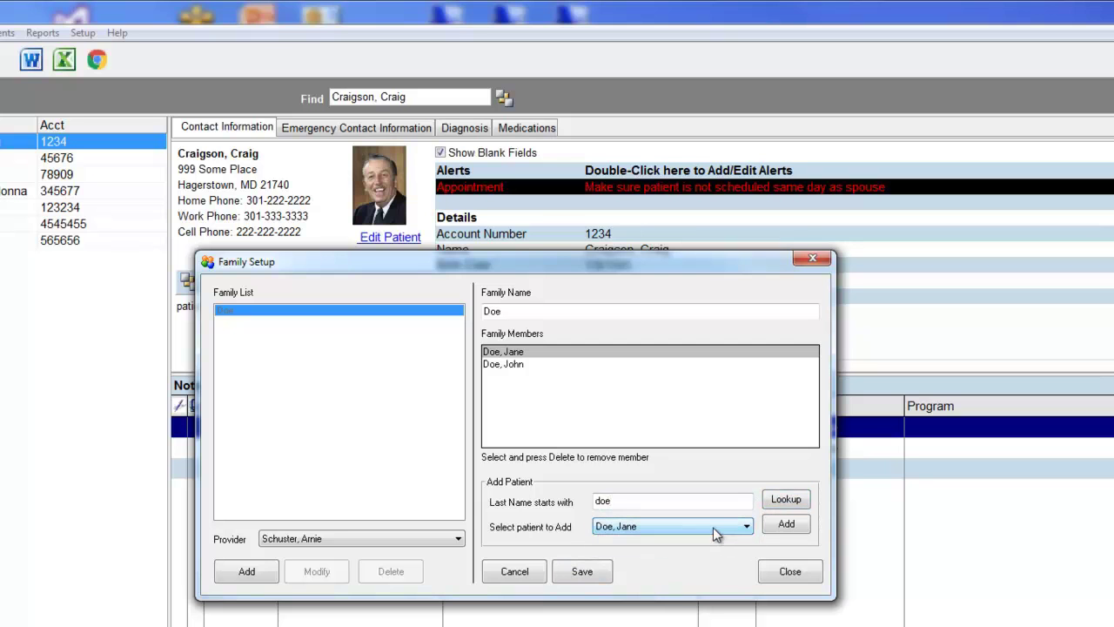
{"action": "left_click", "coordinate": [787, 573]}
{"action": "right_click", "coordinate": [5, 141]}
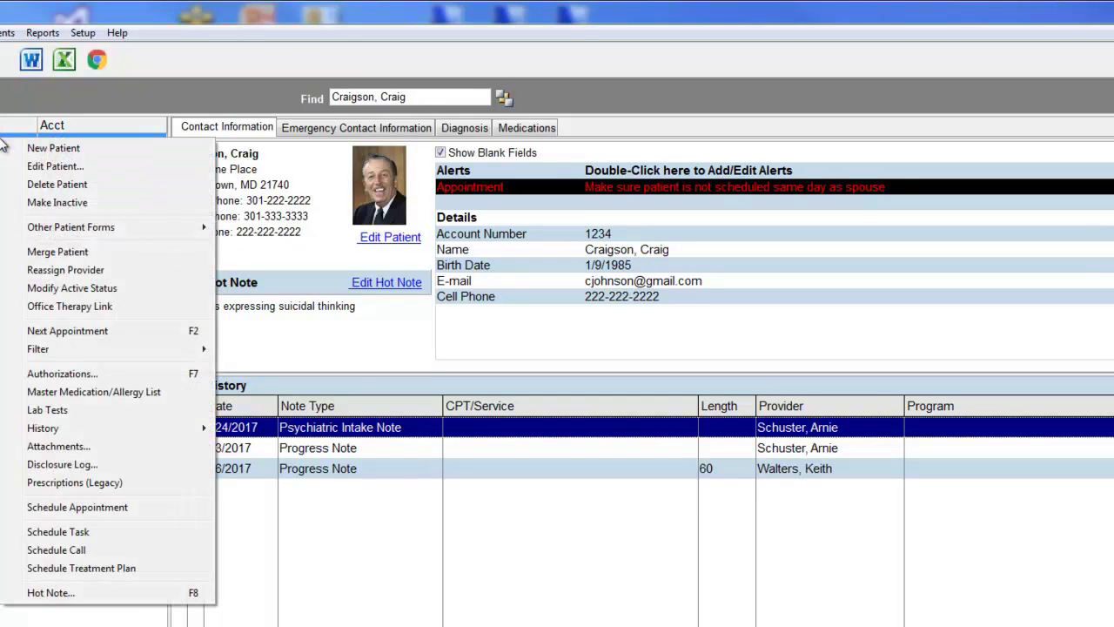
{"action": "mouse_move", "coordinate": [83, 349]}
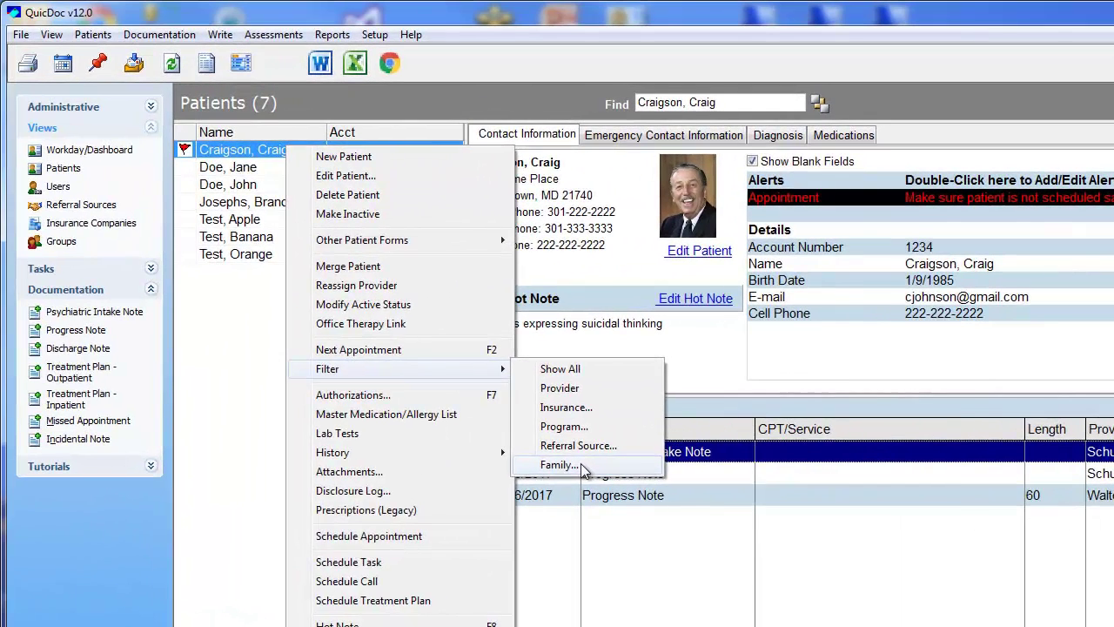
{"action": "left_click", "coordinate": [558, 463]}
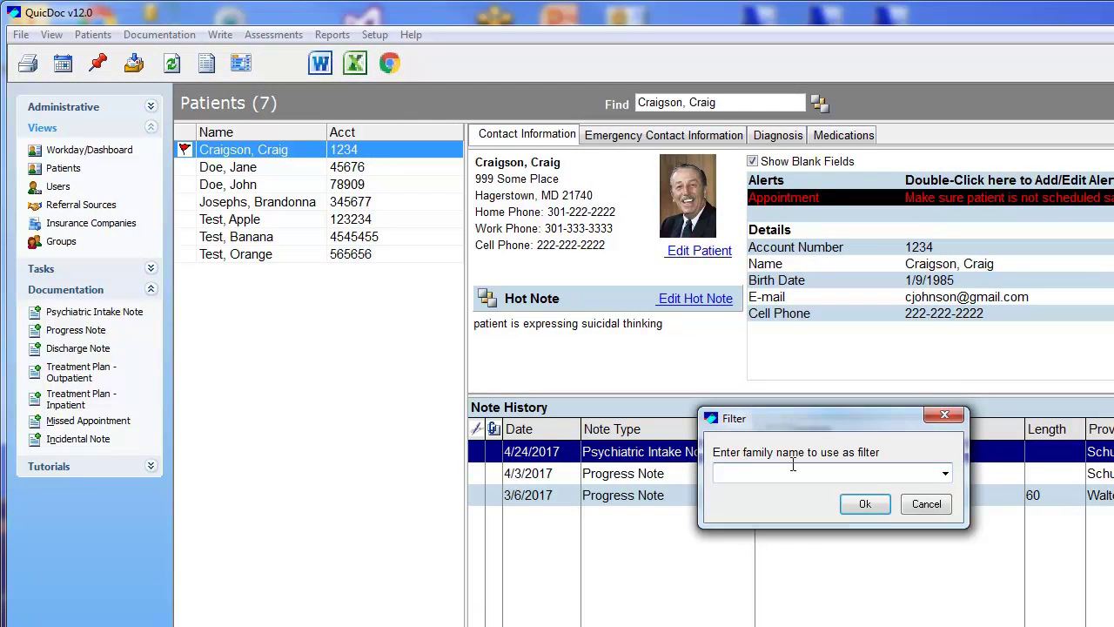
{"action": "type", "text": "Doe"}
{"action": "left_click", "coordinate": [864, 505]}
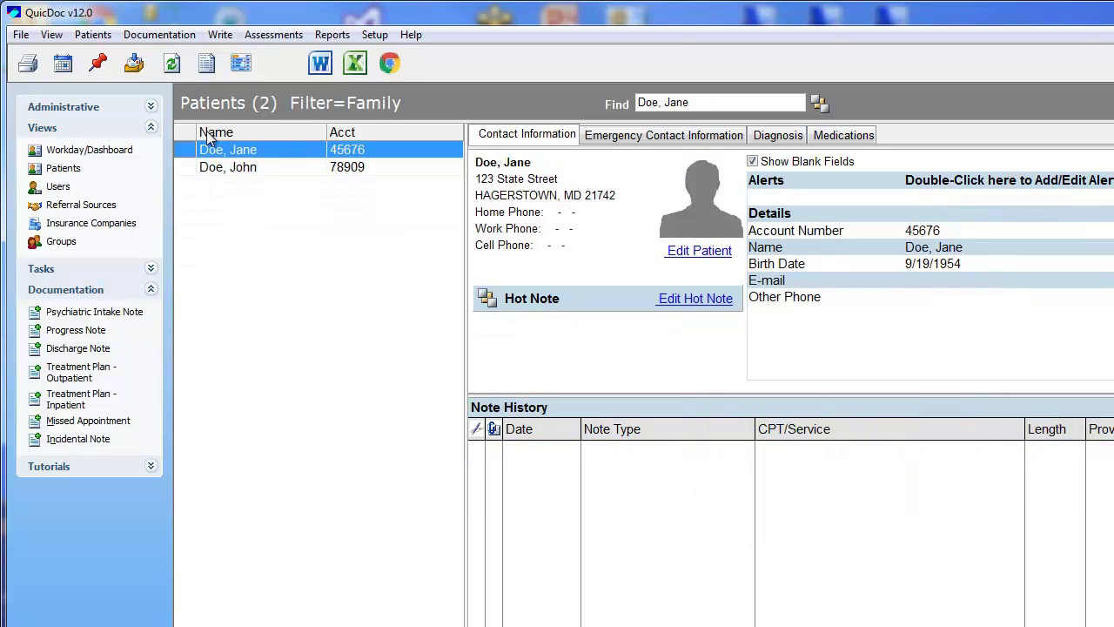
{"action": "right_click", "coordinate": [232, 154]}
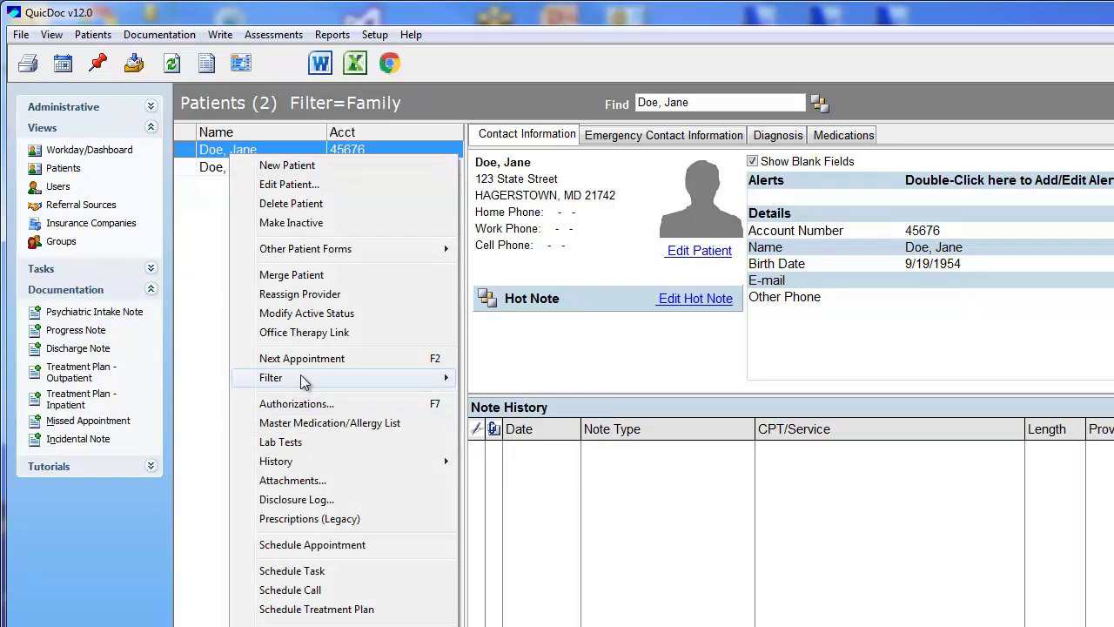
Clear the patient filter and start printing the patient's full chart from File > Print
{"action": "mouse_move", "coordinate": [388, 378]}
{"action": "left_click", "coordinate": [491, 377]}
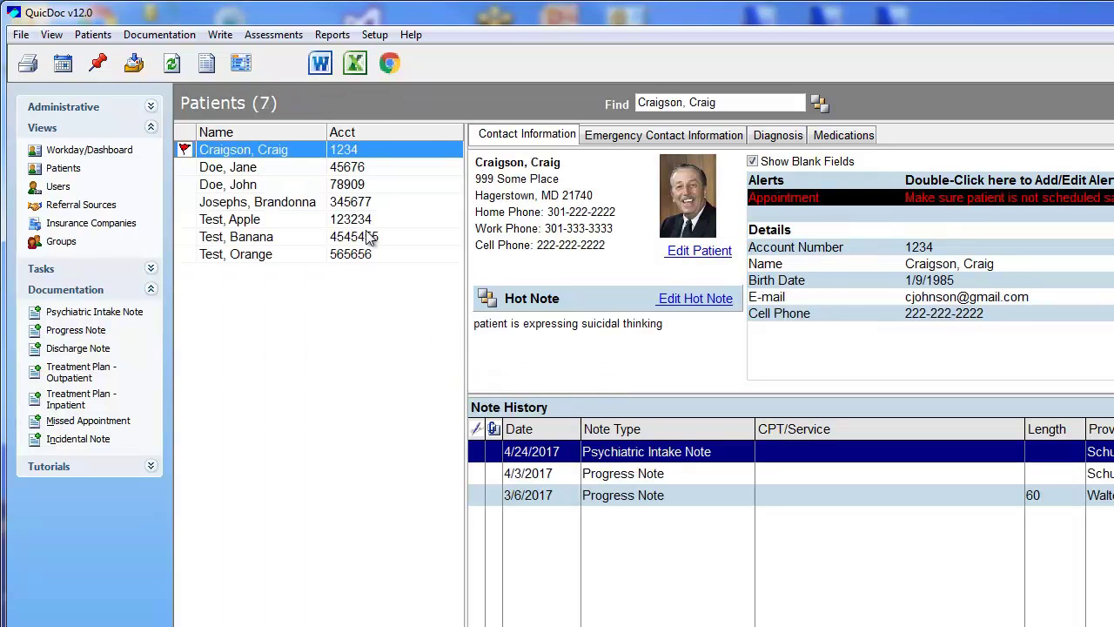
{"action": "left_click", "coordinate": [21, 35]}
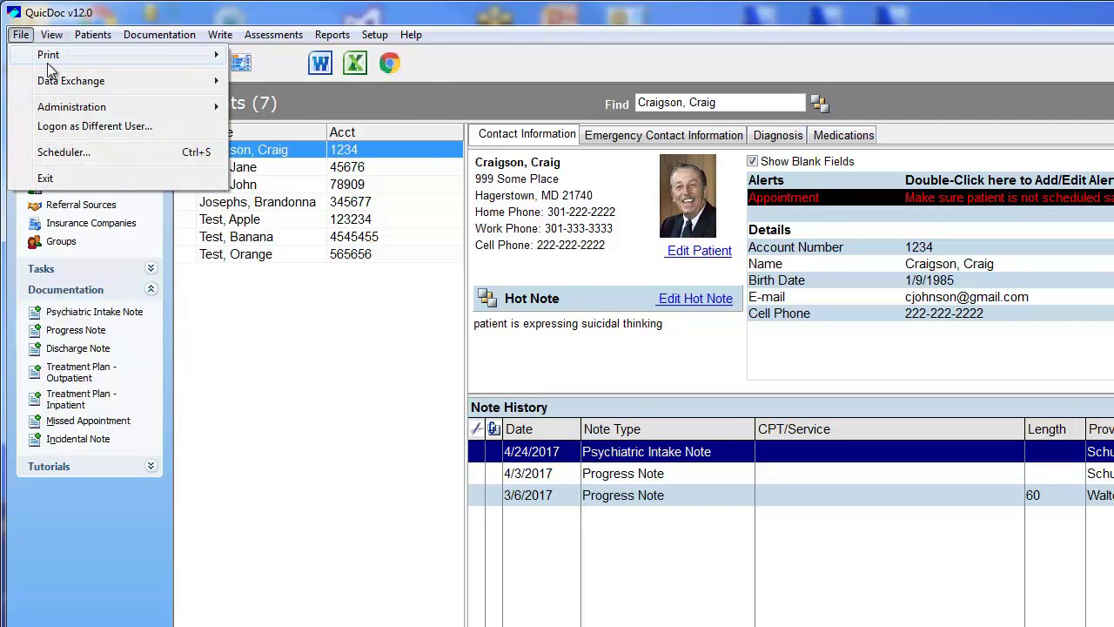
{"action": "mouse_move", "coordinate": [48, 55]}
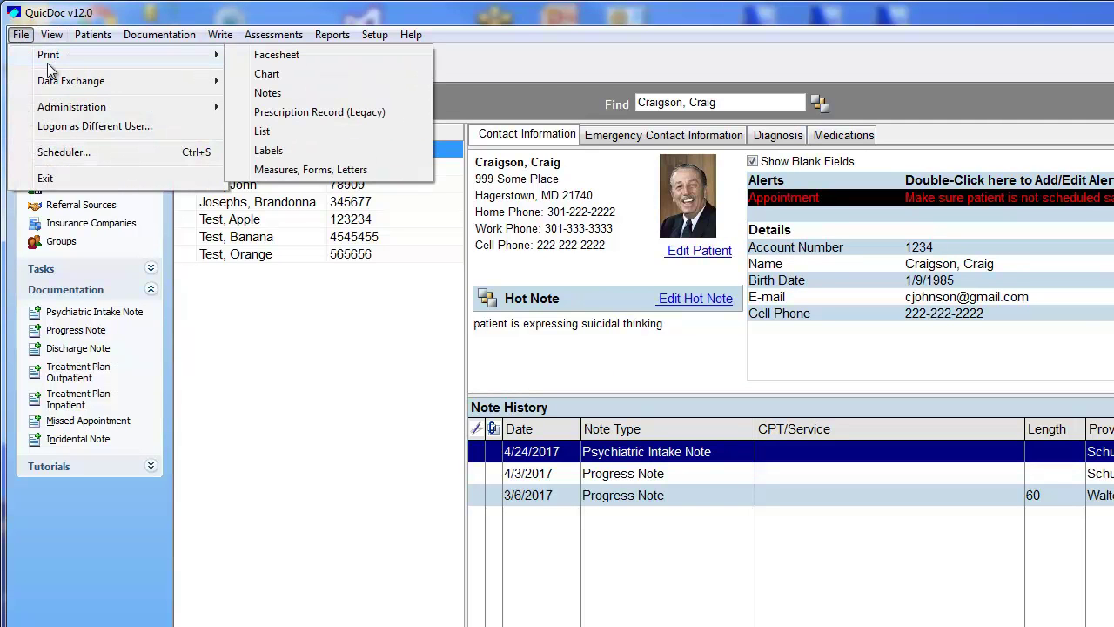
{"action": "left_click", "coordinate": [271, 76]}
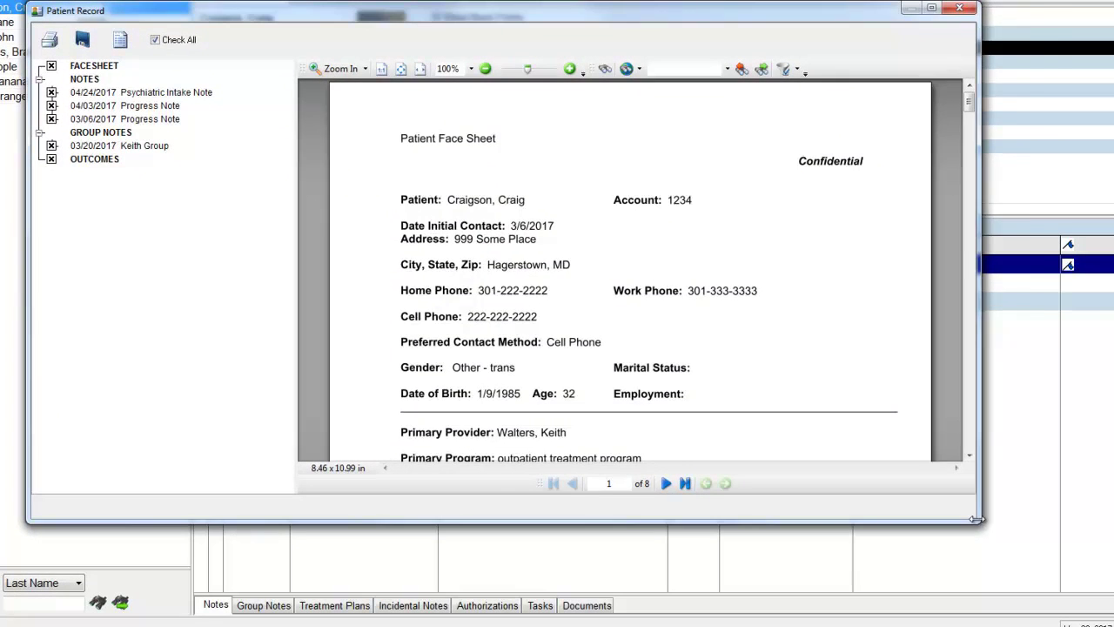
Enlarge the Patient Record window and regenerate the chart with the Keith Group note excluded
{"action": "left_click_drag", "start_coordinate": [976, 519], "coordinate": [980, 577]}
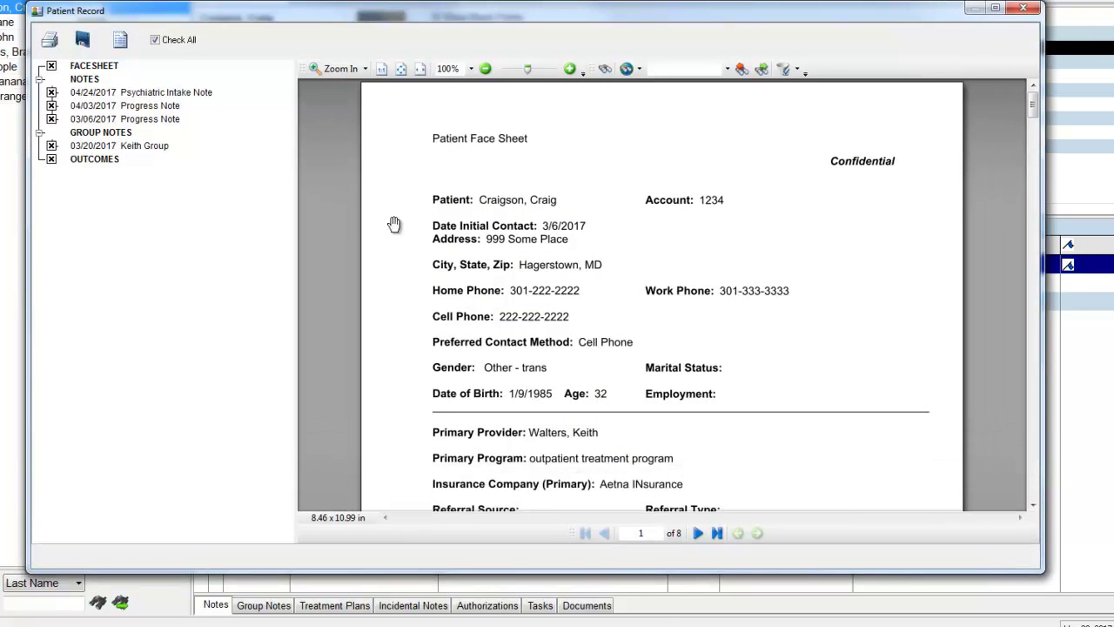
{"action": "left_click", "coordinate": [98, 161]}
{"action": "left_click", "coordinate": [52, 145]}
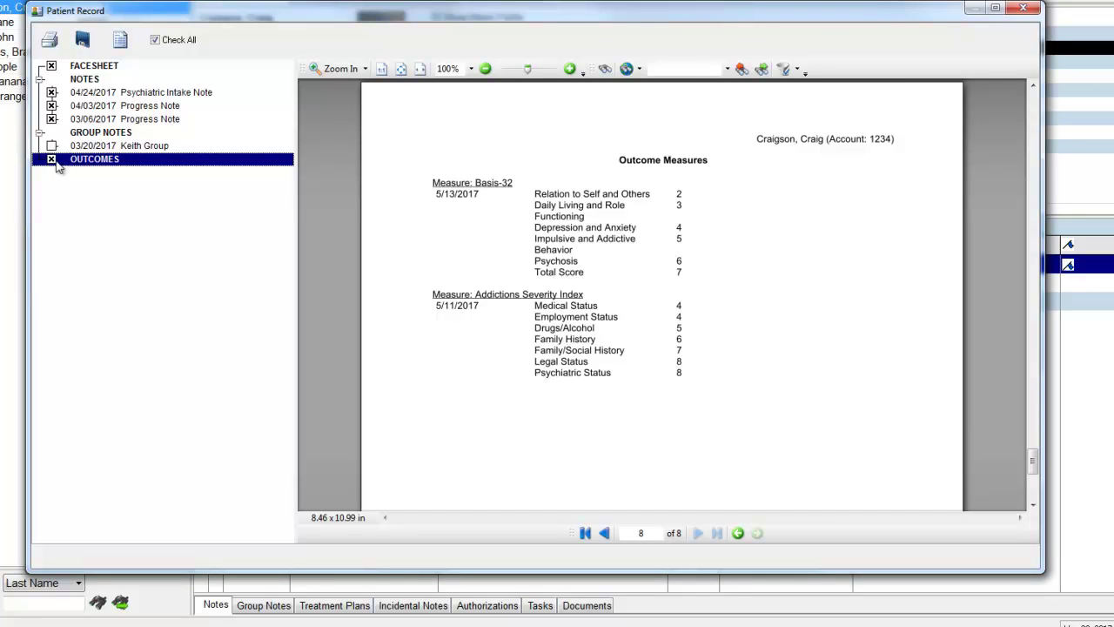
{"action": "left_click", "coordinate": [121, 44]}
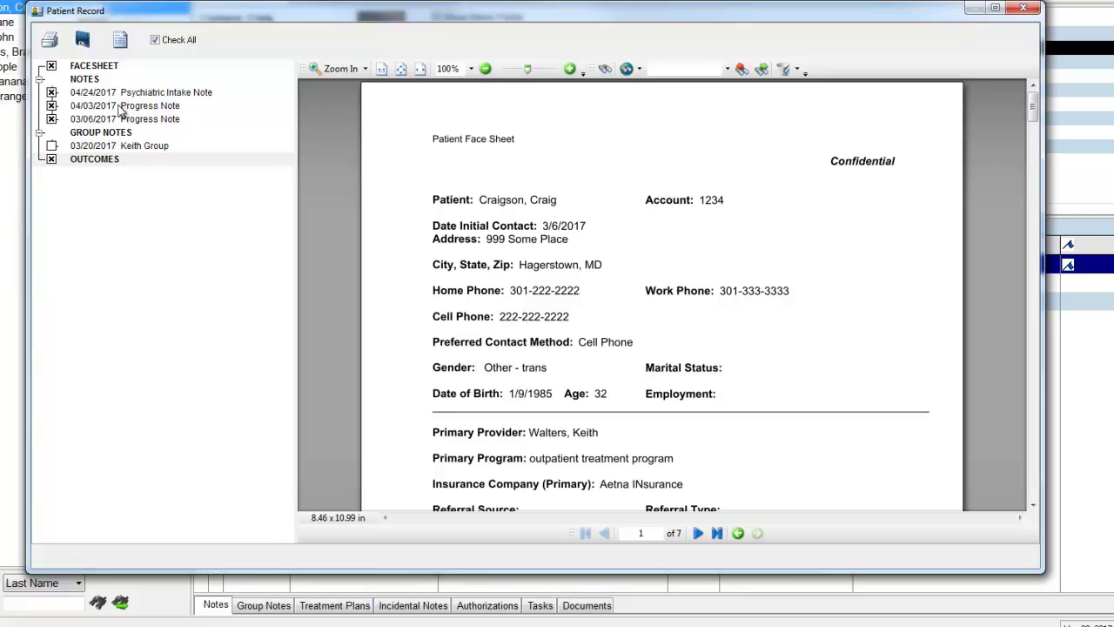
Page through the preview to the contact history and the 03/06/2017 Progress Note
{"action": "left_click", "coordinate": [697, 535]}
{"action": "left_click", "coordinate": [698, 534]}
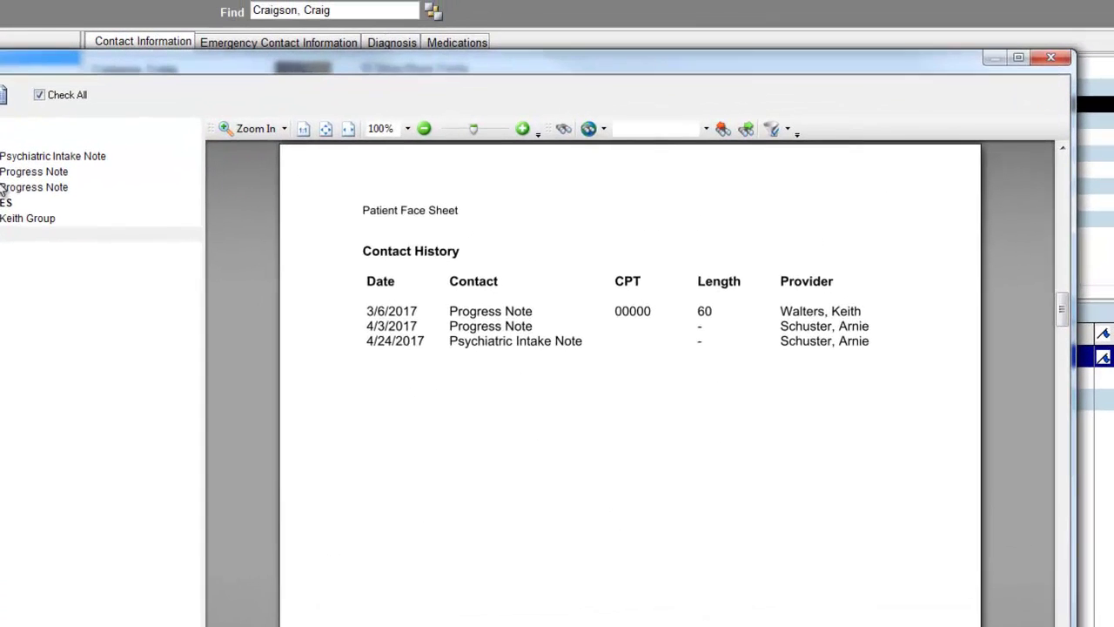
{"action": "left_click", "coordinate": [126, 118]}
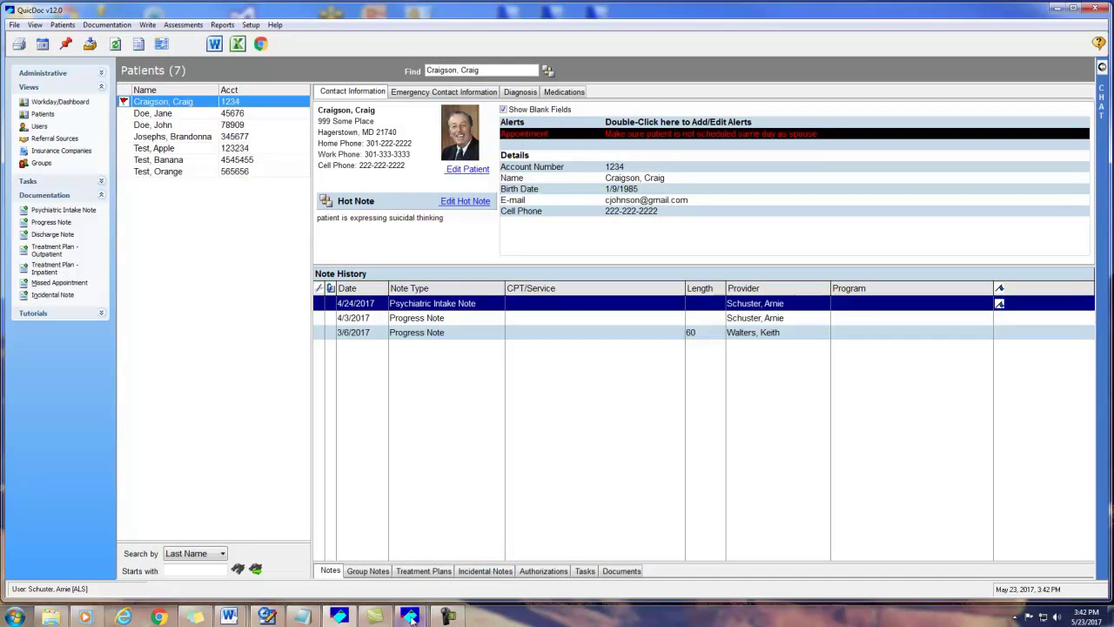
Bring the Psychiatric Intake Note forward, reposition its window, and start its session timer
{"action": "mouse_move", "coordinate": [414, 618]}
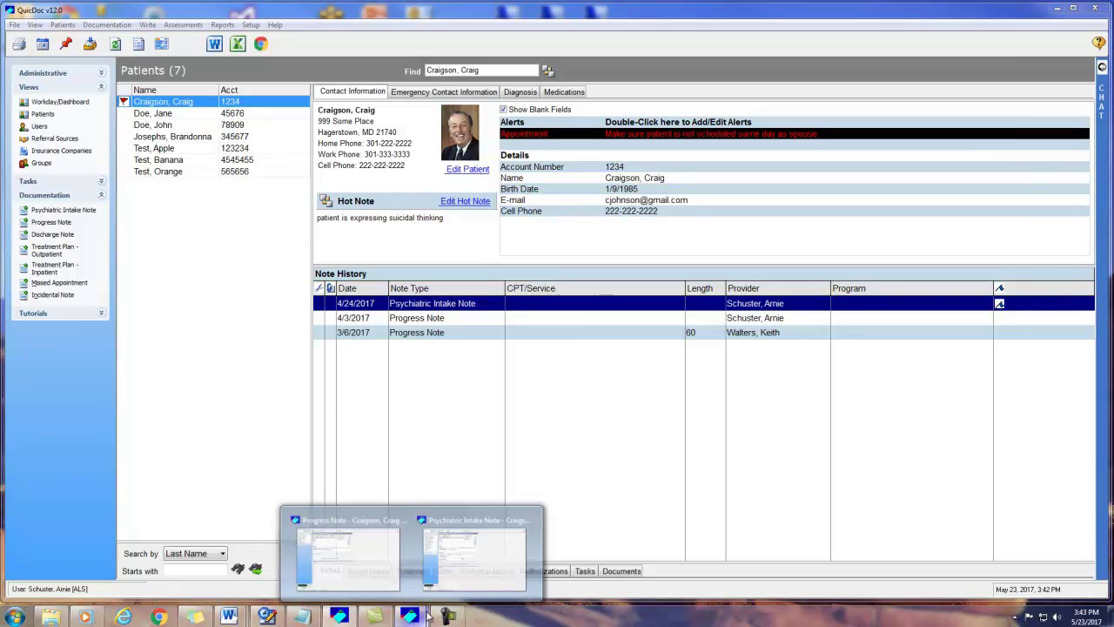
{"action": "left_click", "coordinate": [473, 549]}
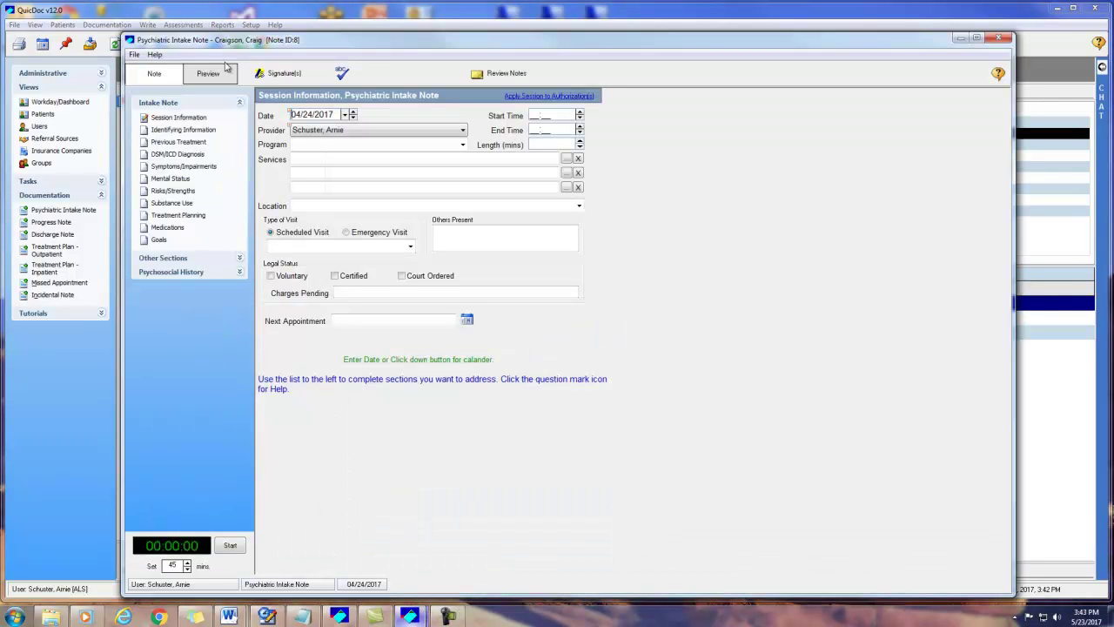
{"action": "left_click_drag", "start_coordinate": [304, 41], "coordinate": [264, 23]}
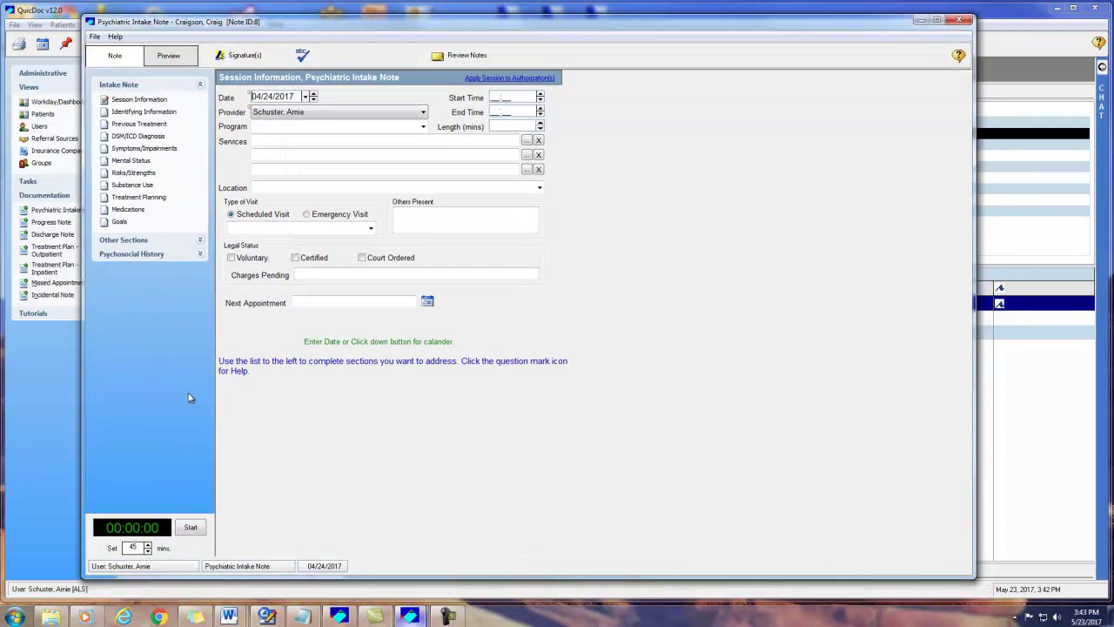
{"action": "left_click", "coordinate": [188, 532]}
{"action": "left_click", "coordinate": [85, 12]}
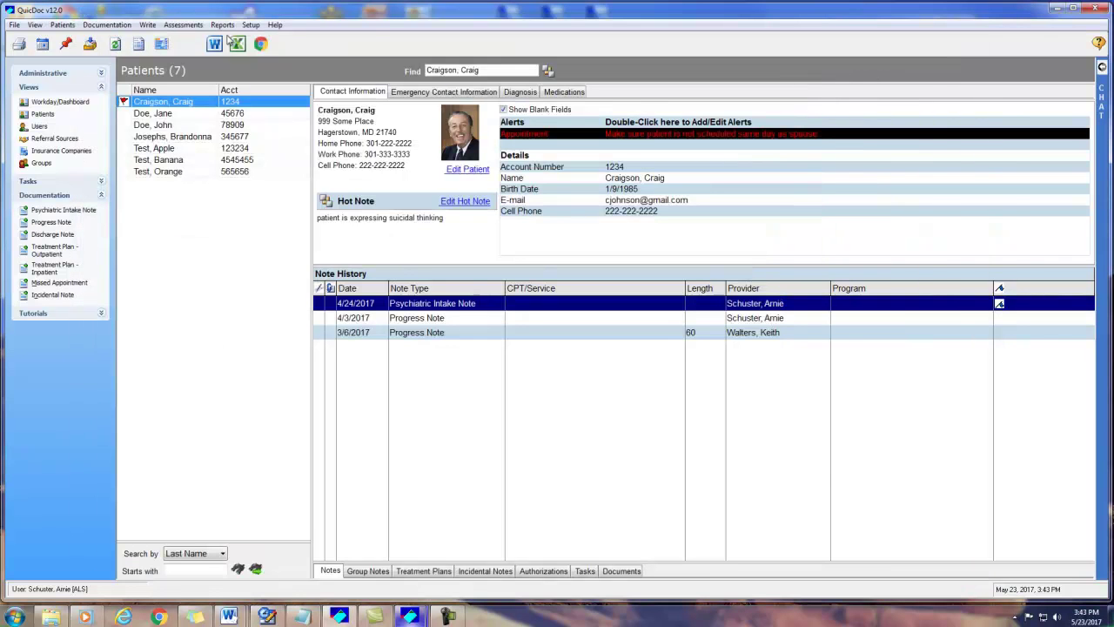
{"action": "left_click", "coordinate": [250, 24]}
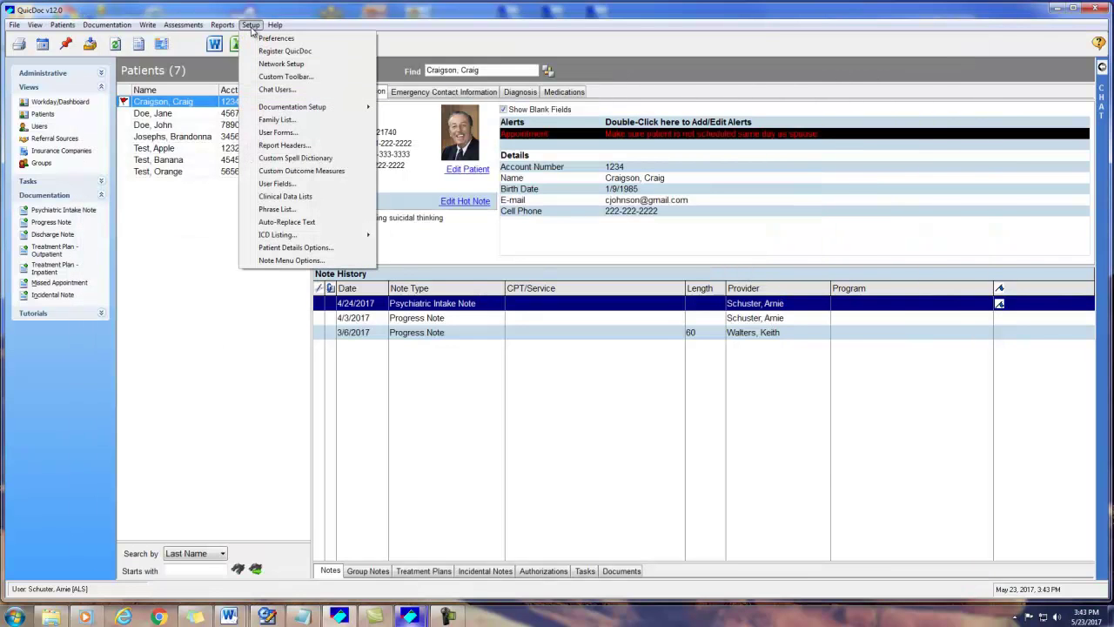
{"action": "left_click", "coordinate": [291, 222]}
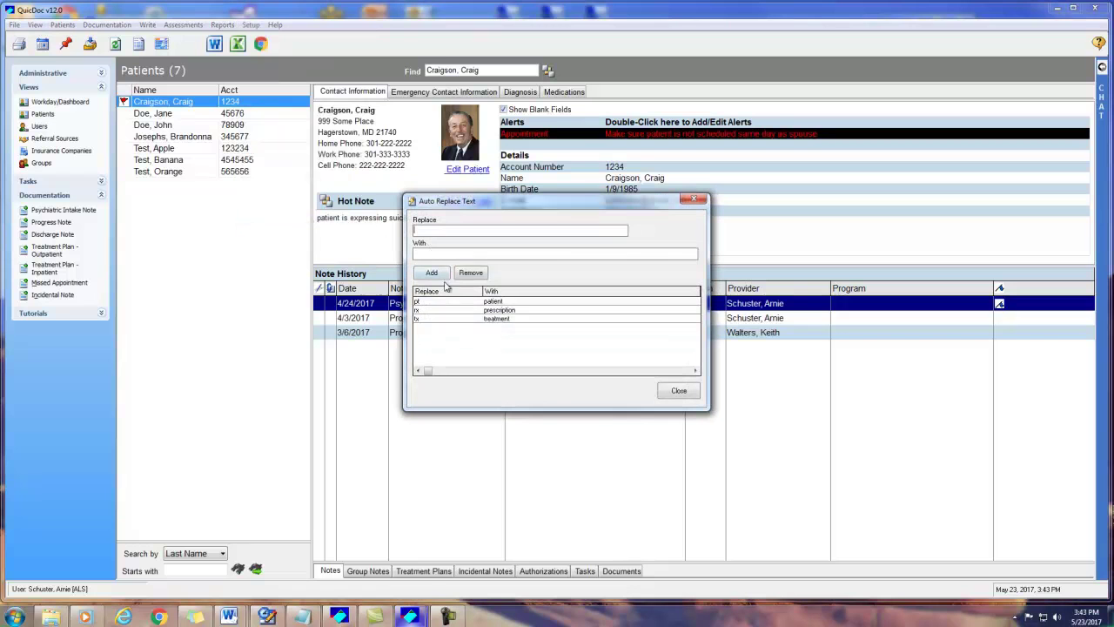
{"action": "left_click", "coordinate": [470, 306]}
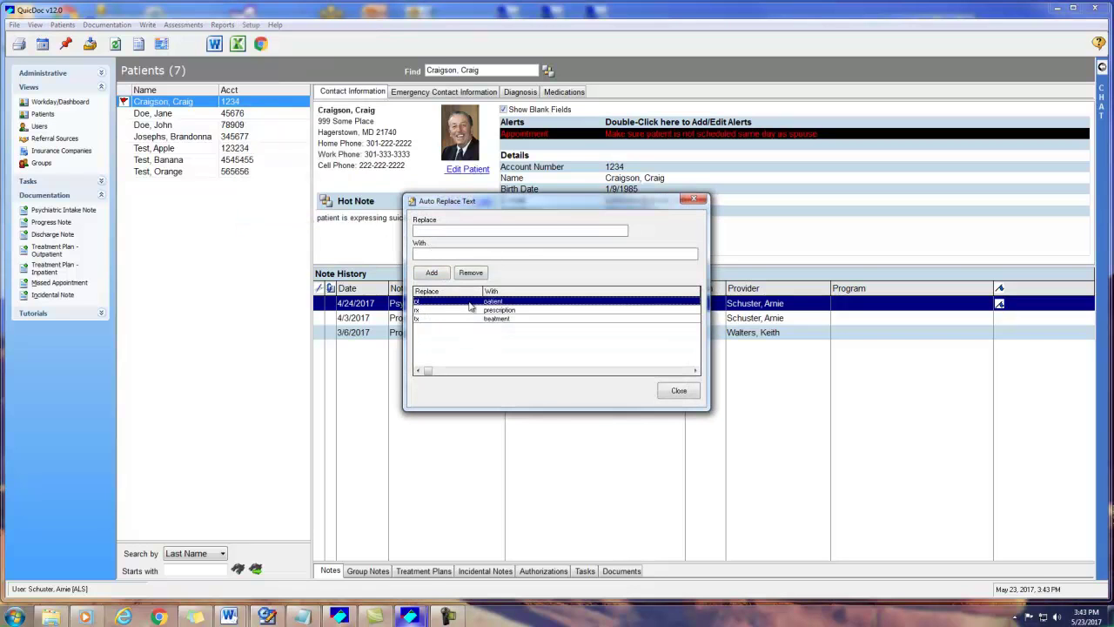
{"action": "left_click", "coordinate": [487, 311]}
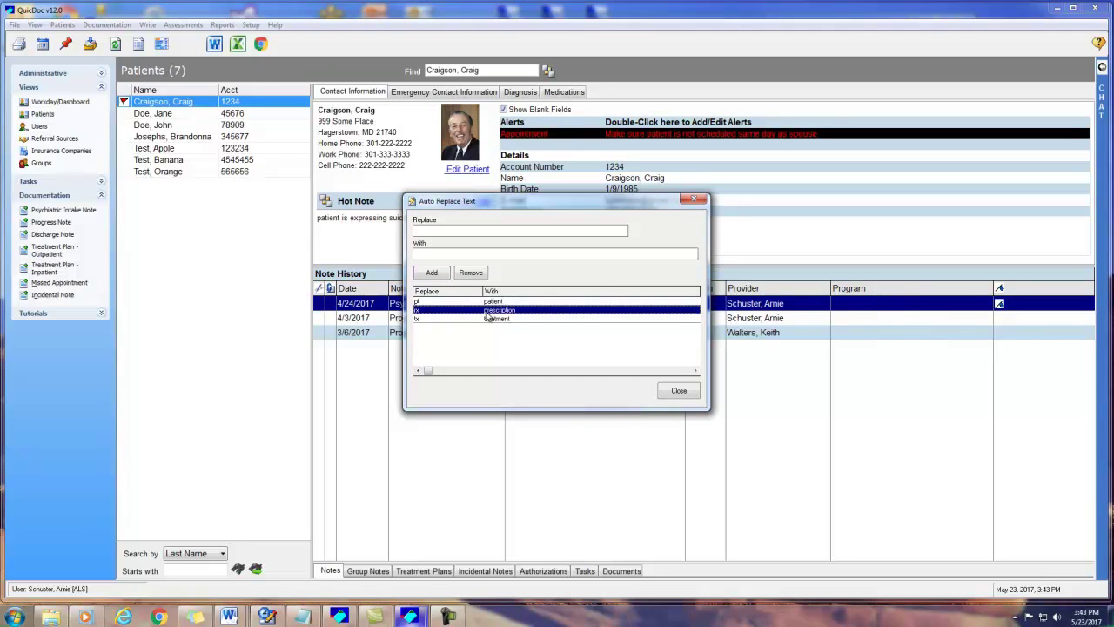
{"action": "left_click", "coordinate": [492, 302]}
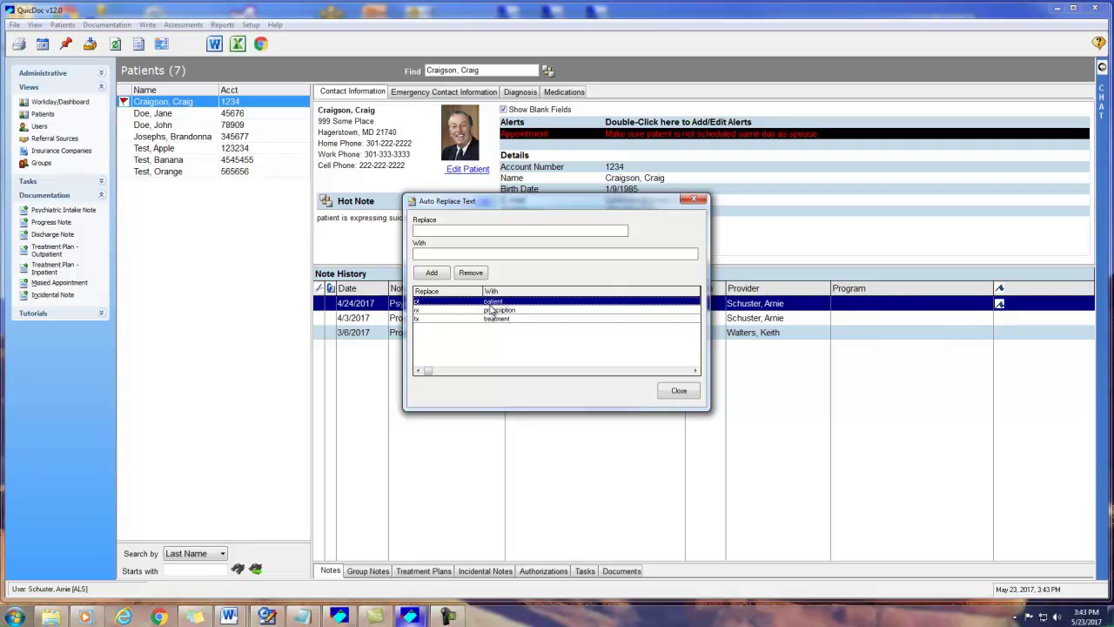
{"action": "left_click", "coordinate": [496, 312]}
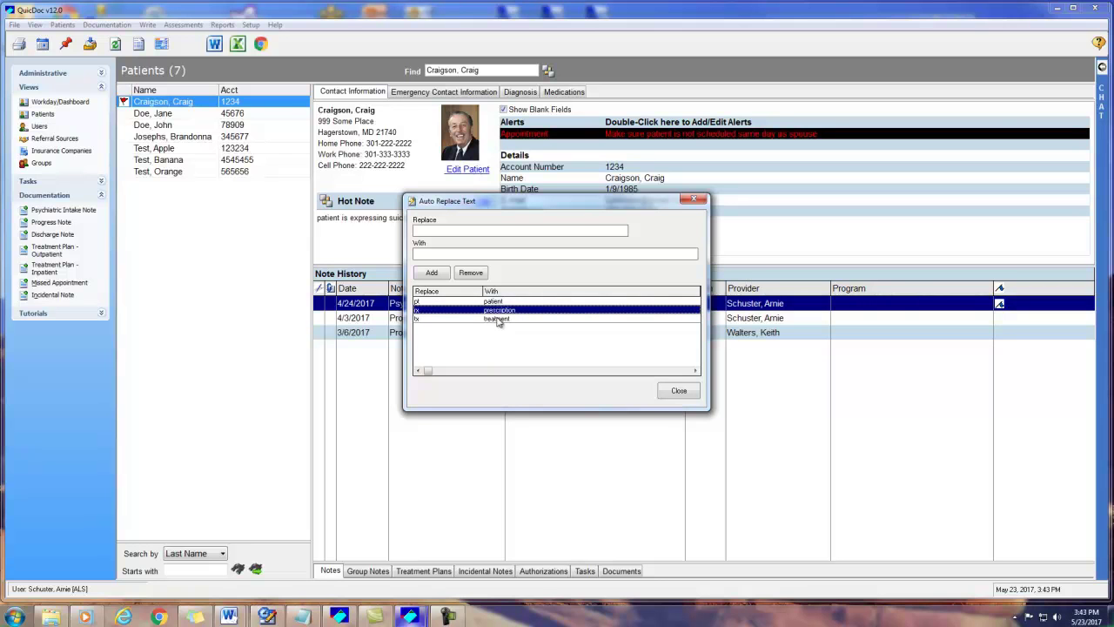
{"action": "left_click", "coordinate": [679, 389]}
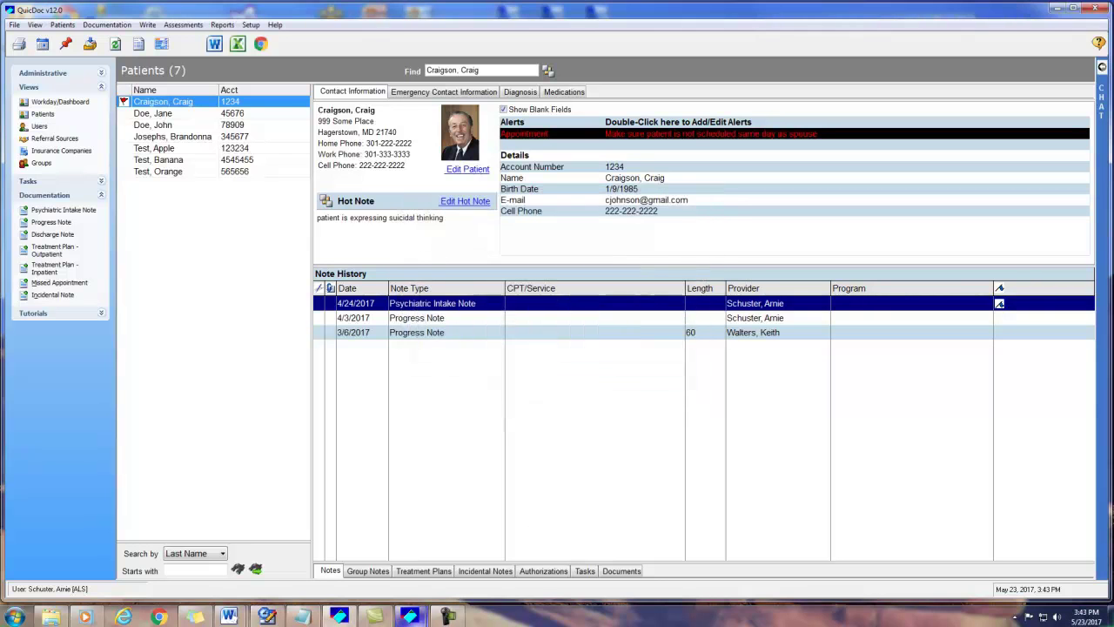
{"action": "mouse_move", "coordinate": [410, 616]}
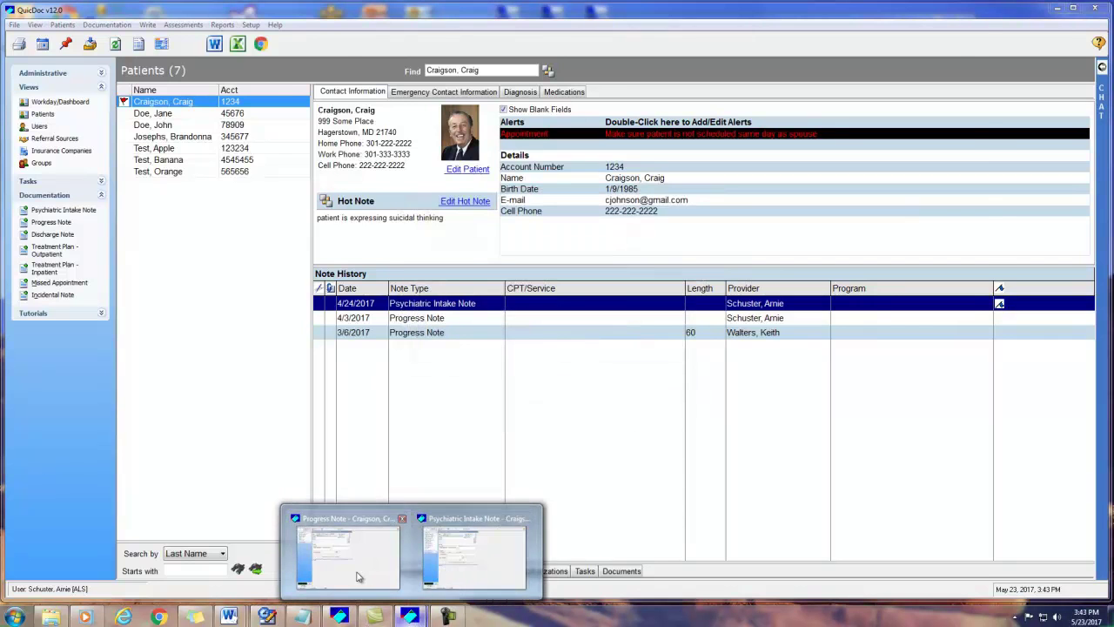
Enter 'patient tx prescription' in the Identifying Information Chief Complaint box using auto-expanding abbreviations
{"action": "left_click", "coordinate": [460, 533]}
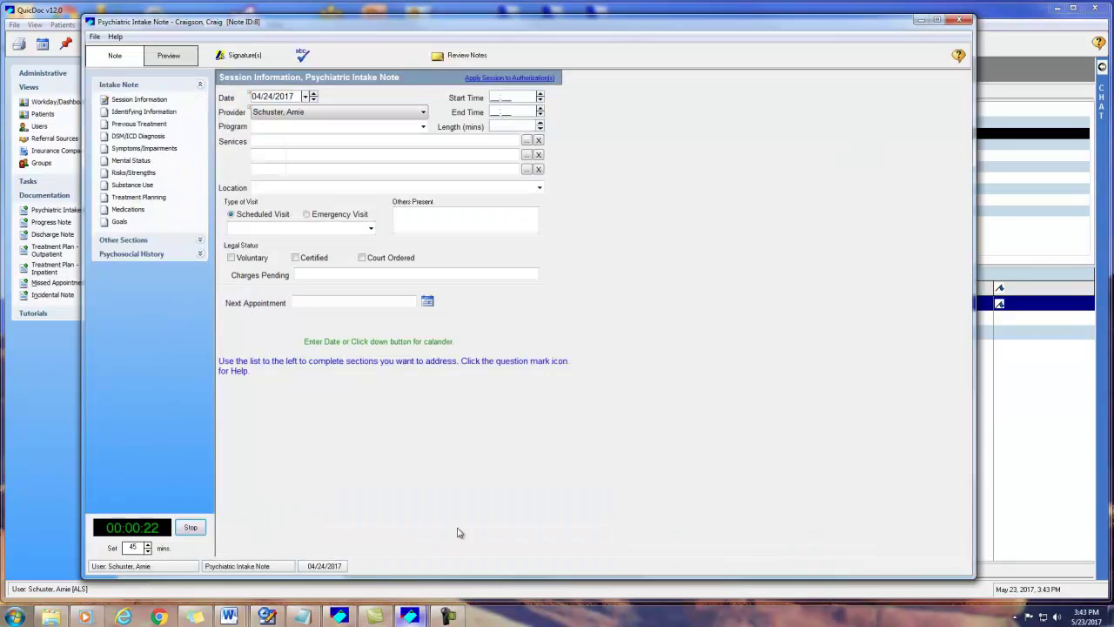
{"action": "left_click", "coordinate": [130, 112]}
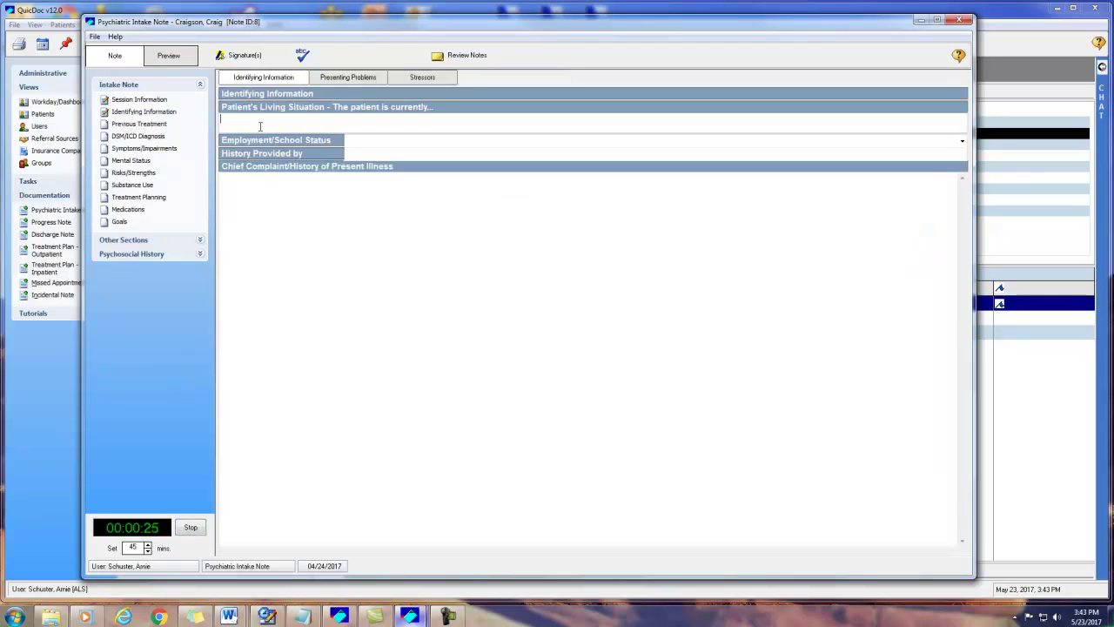
{"action": "left_click", "coordinate": [274, 205]}
{"action": "type", "text": "patient "}
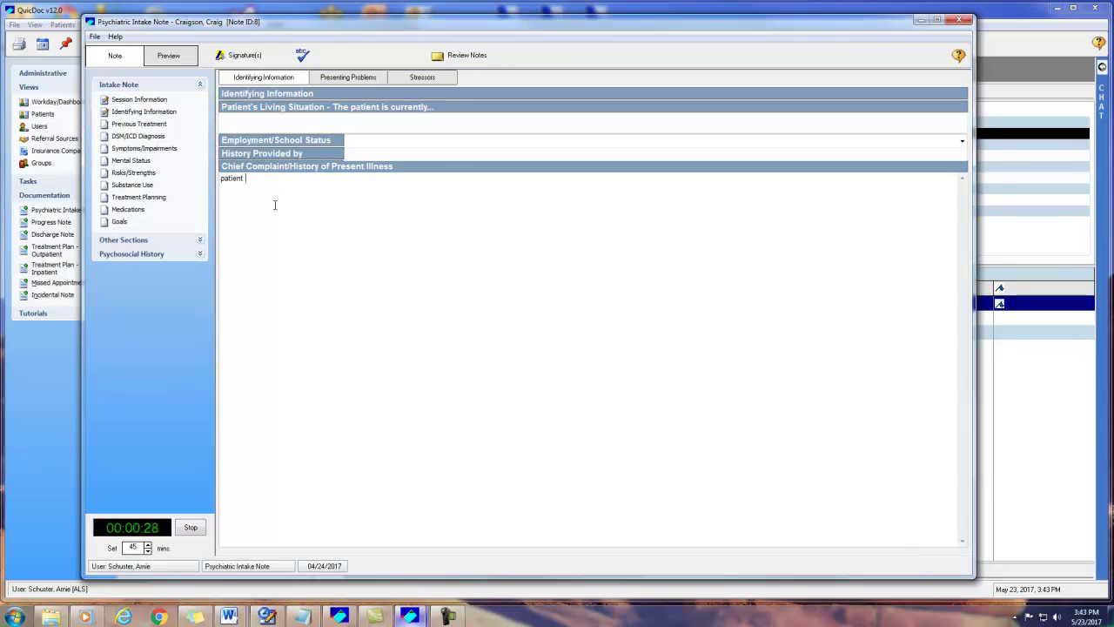
{"action": "type", "text": "tx "}
{"action": "type", "text": "prescription"}
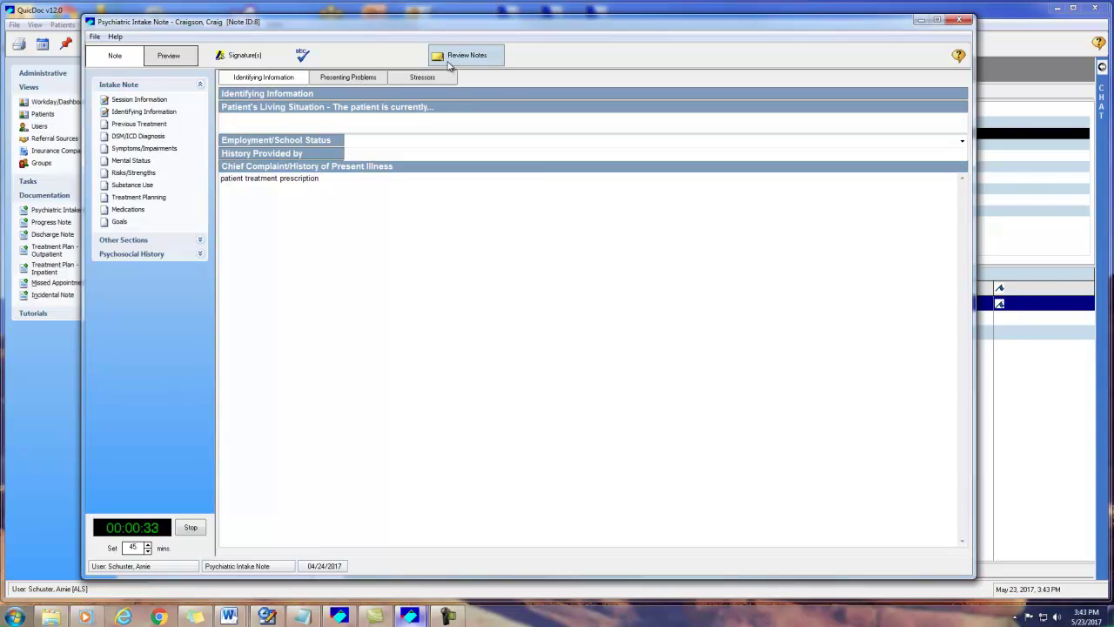
{"action": "left_click", "coordinate": [68, 25]}
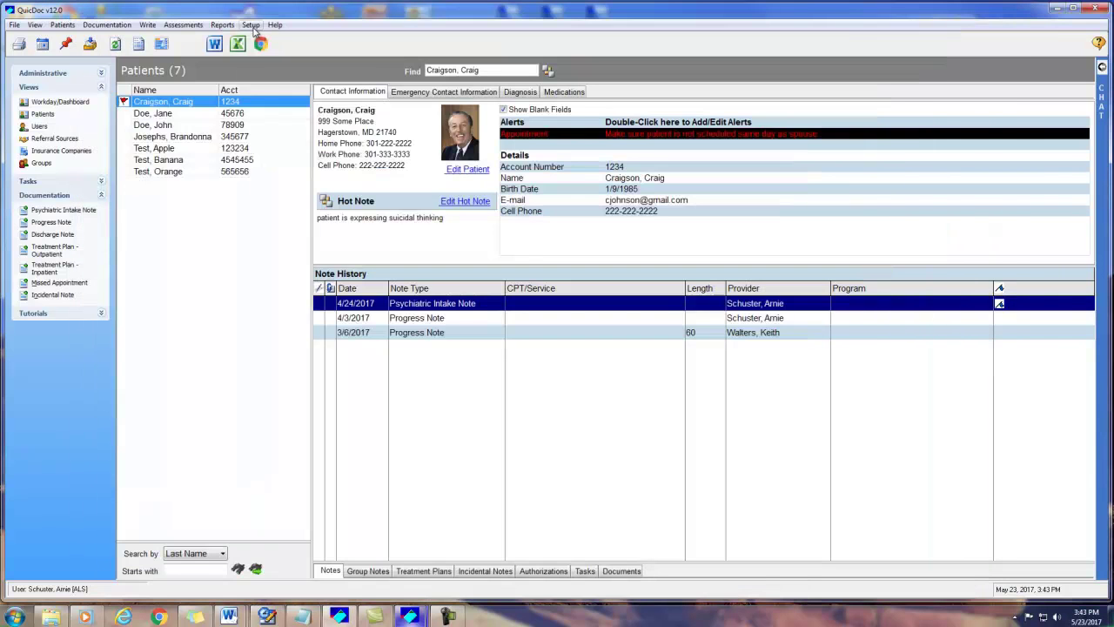
{"action": "left_click", "coordinate": [251, 25]}
{"action": "left_click", "coordinate": [276, 38]}
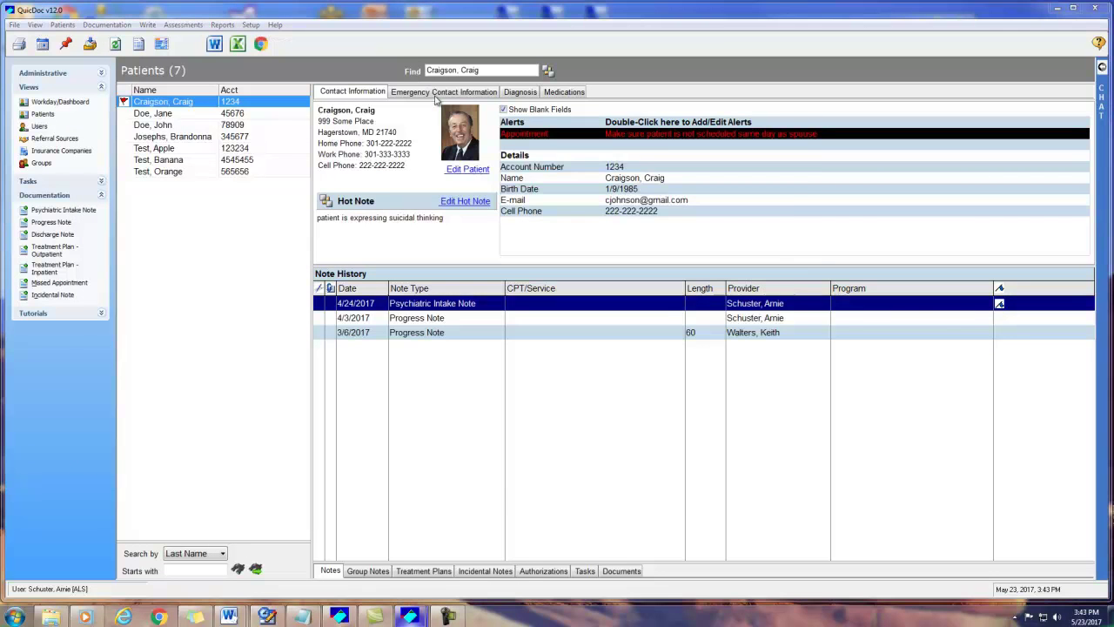
{"action": "left_click", "coordinate": [511, 141]}
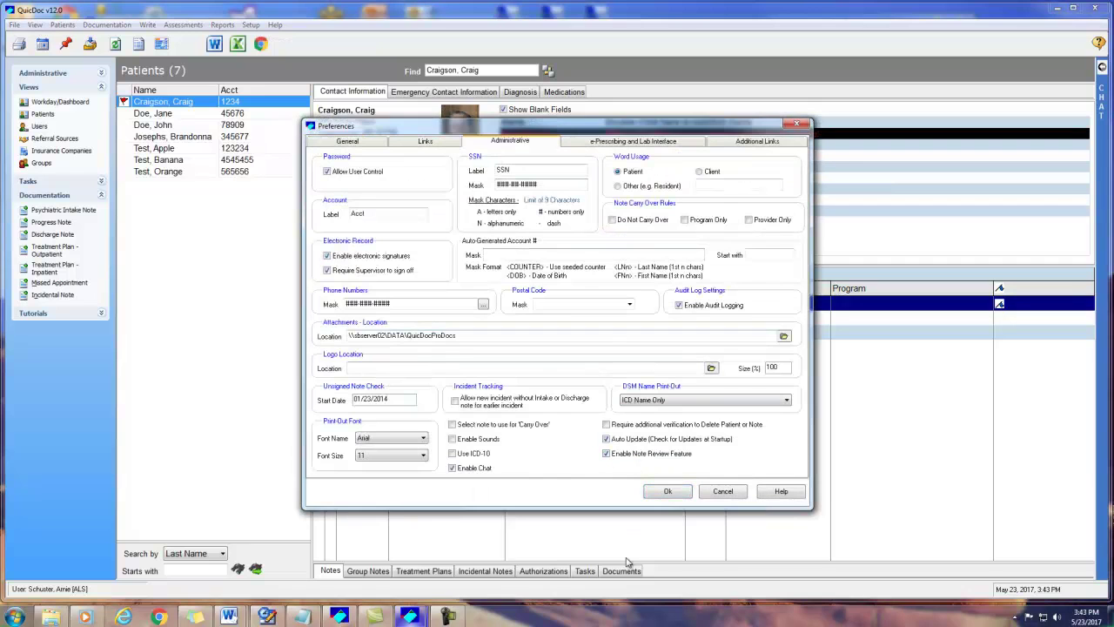
{"action": "mouse_move", "coordinate": [410, 616]}
{"action": "left_click", "coordinate": [477, 552]}
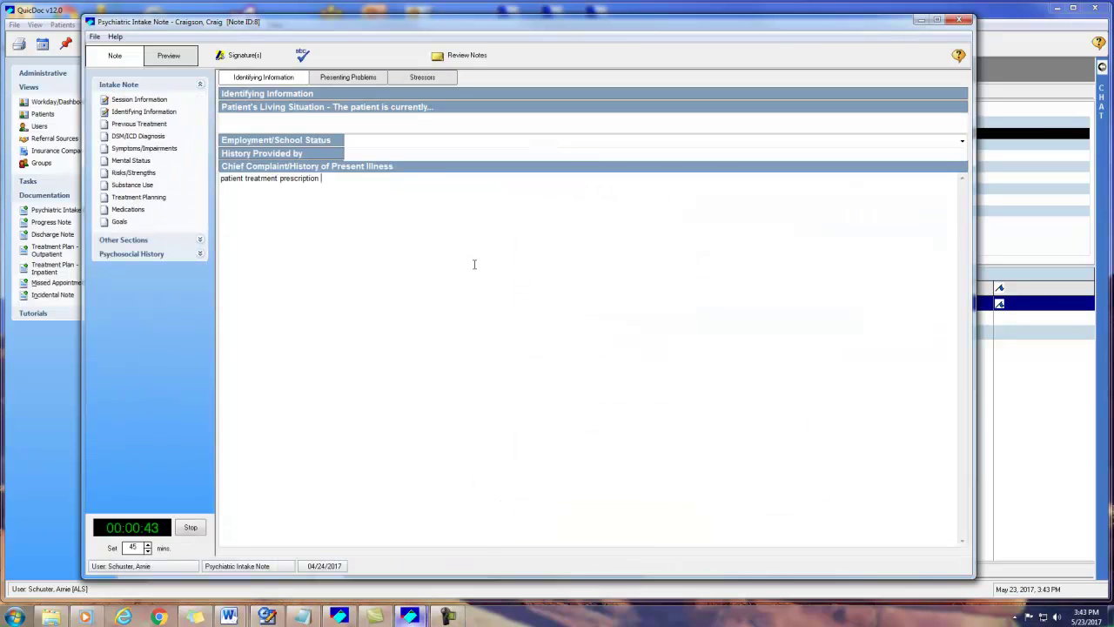
Reply to the diagnosis reminder with a new review note 'Ok, Done' and close Review Notes
{"action": "left_click", "coordinate": [468, 59]}
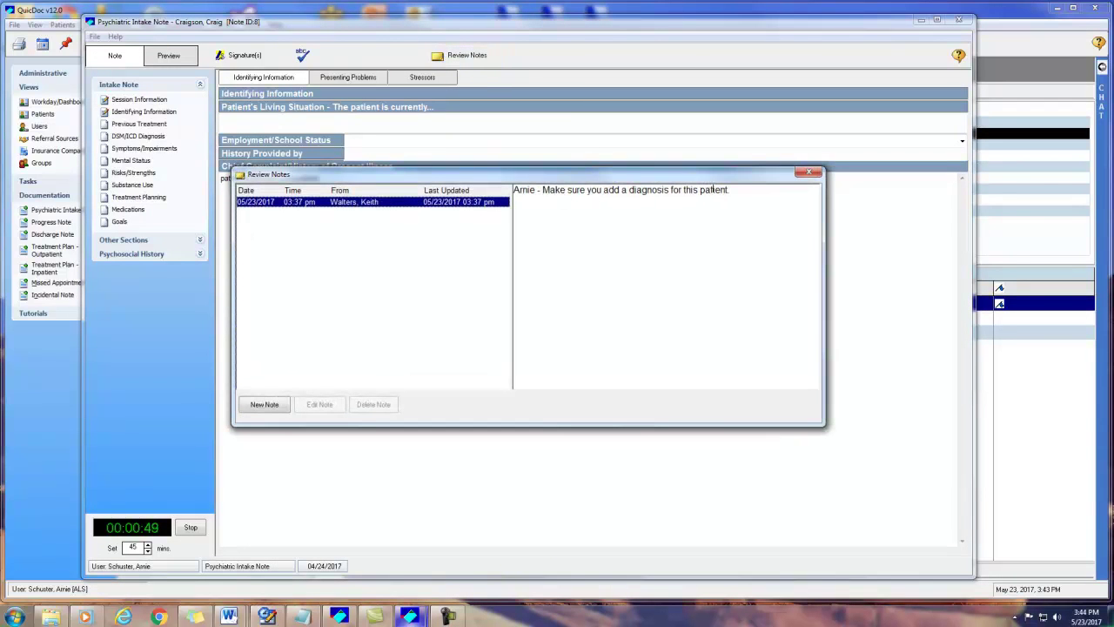
{"action": "left_click_drag", "start_coordinate": [742, 189], "coordinate": [514, 189]}
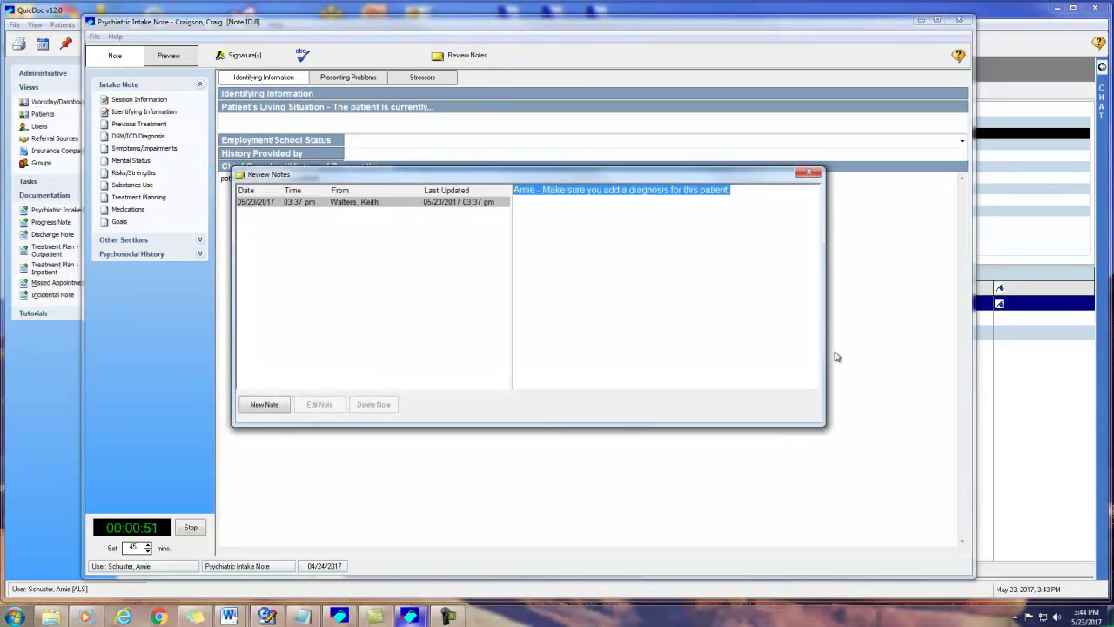
{"action": "left_click", "coordinate": [264, 405]}
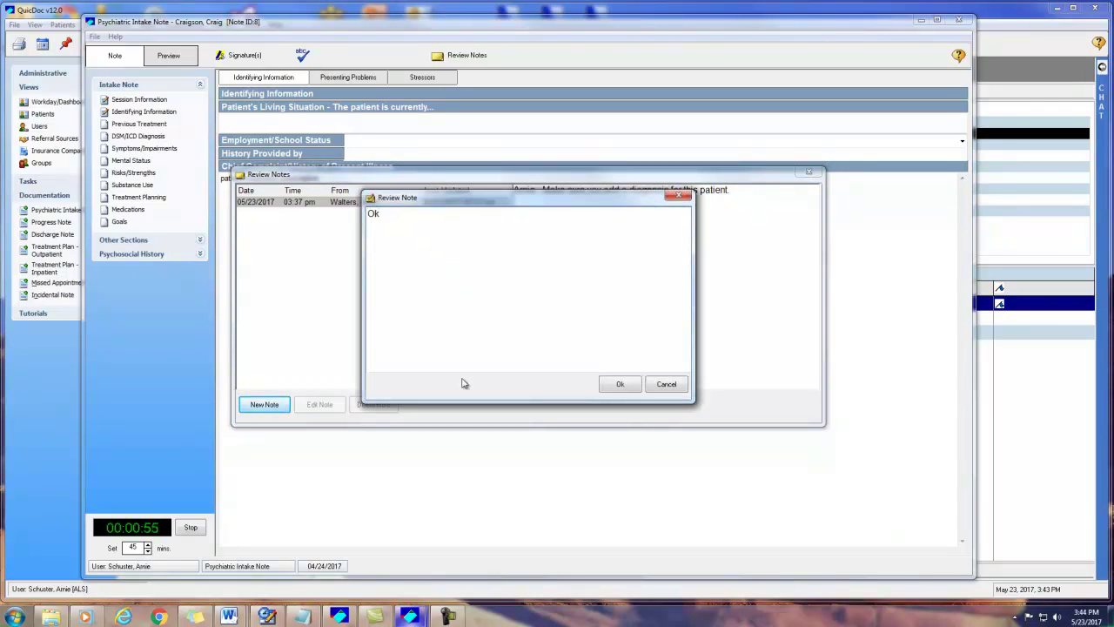
{"action": "type", "text": "Ok, Done"}
{"action": "left_click", "coordinate": [620, 384]}
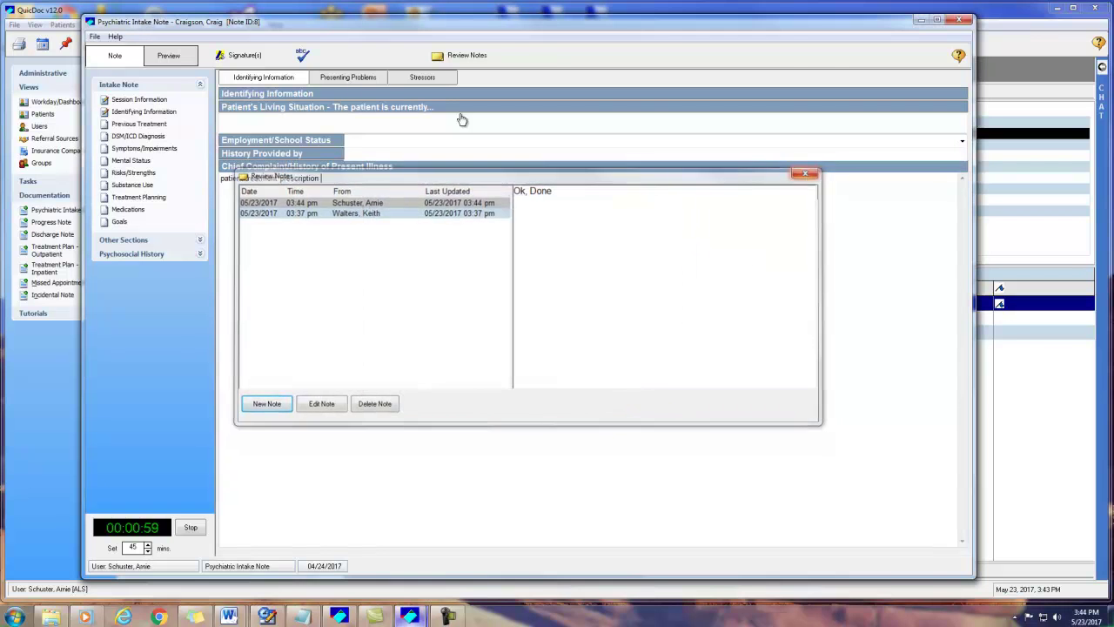
{"action": "left_click", "coordinate": [459, 117]}
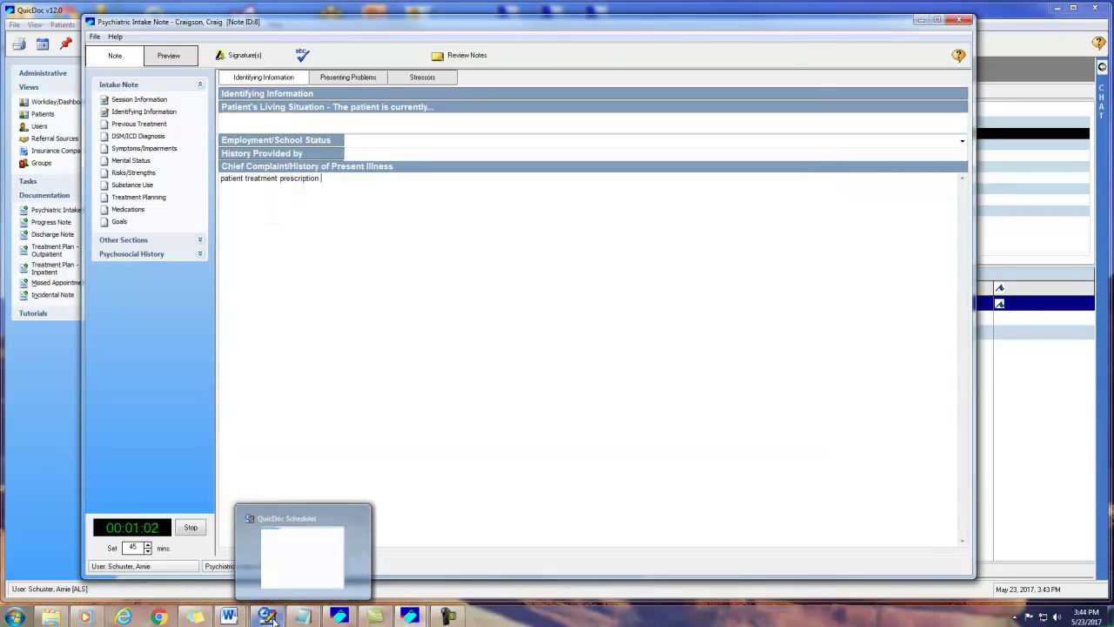
Switch to QuicDoc Scheduler and view the 11:00, 12:00 and BBB Group appointment details
{"action": "left_click", "coordinate": [304, 549]}
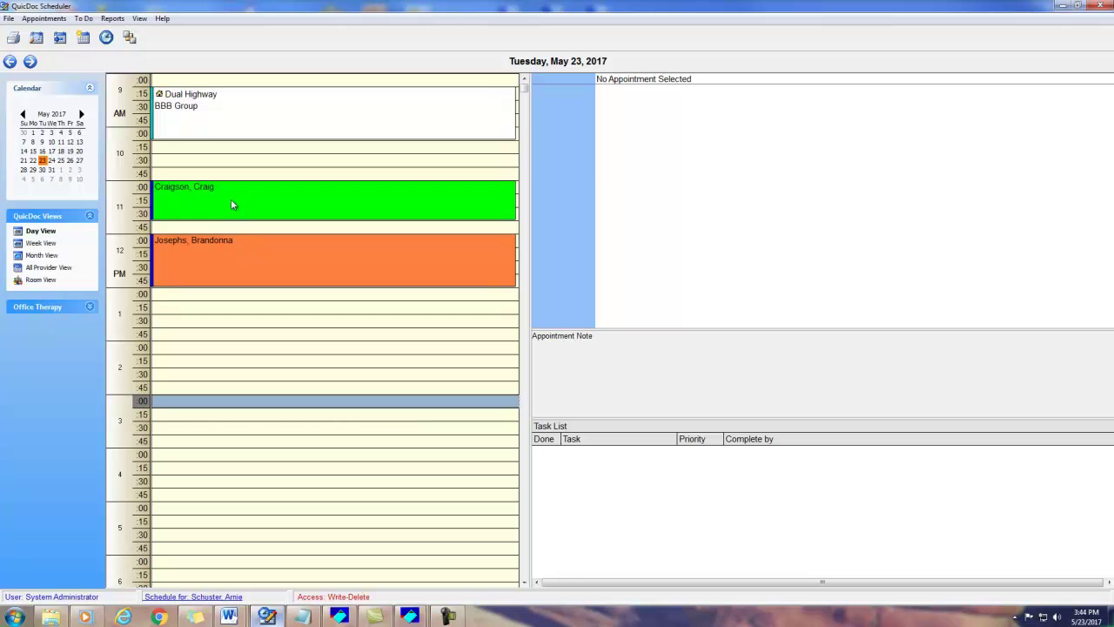
{"action": "left_click", "coordinate": [231, 205]}
{"action": "left_click", "coordinate": [230, 251]}
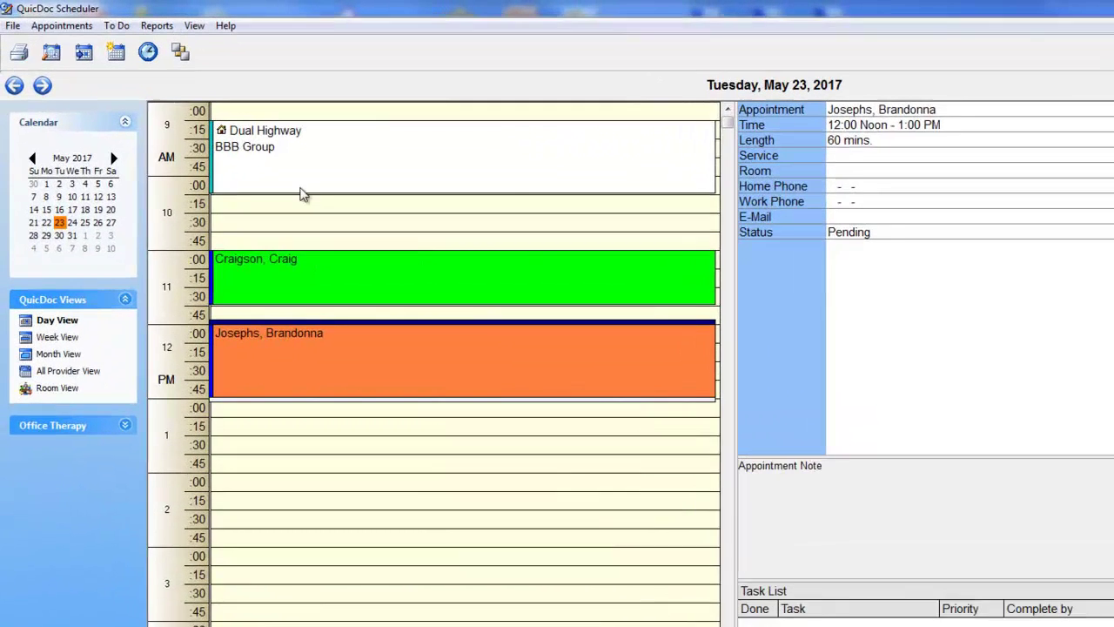
{"action": "left_click", "coordinate": [224, 134]}
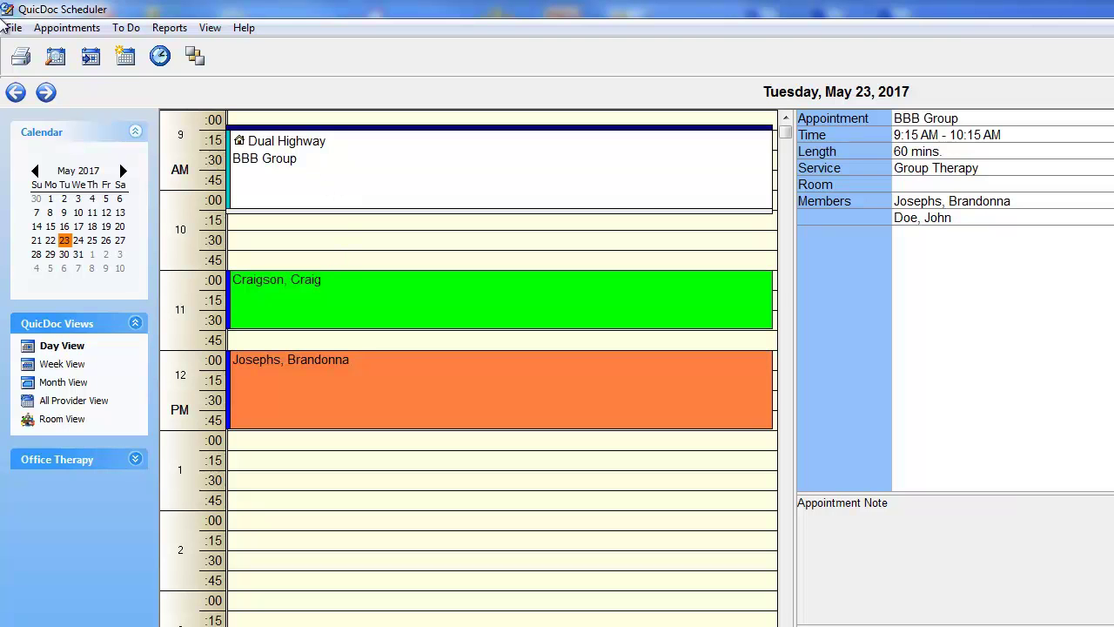
Look over the Appointment Types List, selecting Med Eval, then close the list
{"action": "left_click", "coordinate": [12, 28]}
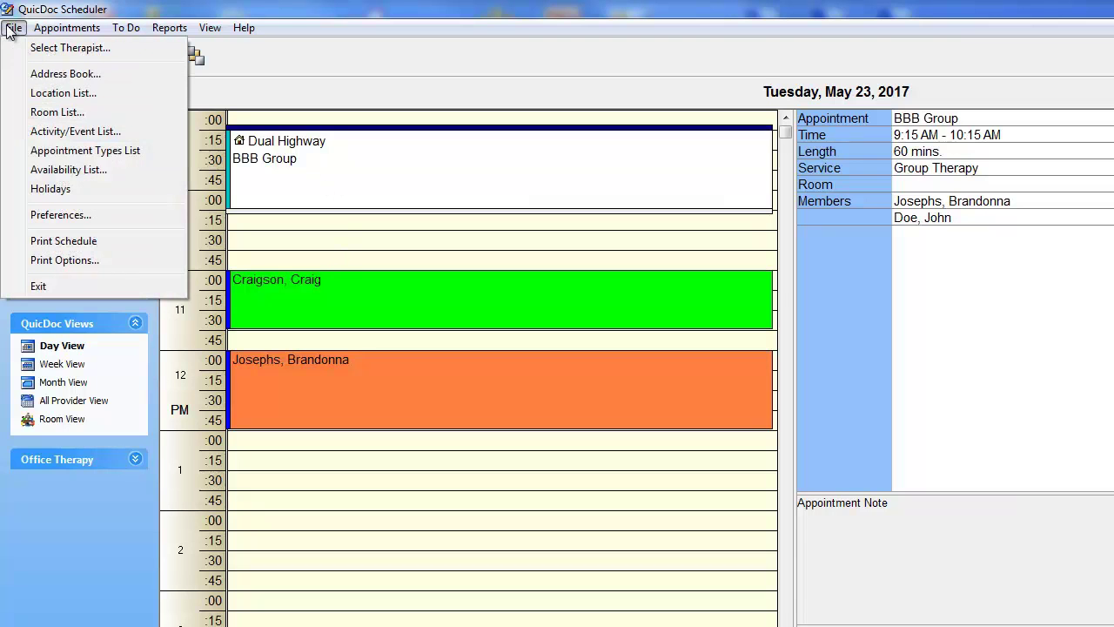
{"action": "left_click", "coordinate": [85, 150]}
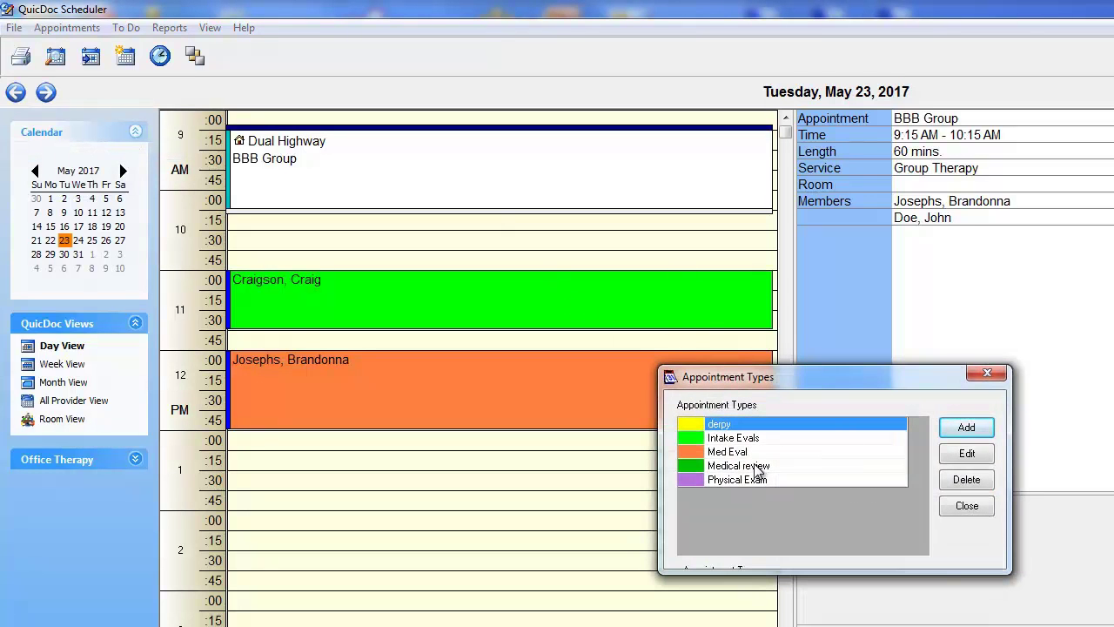
{"action": "left_click", "coordinate": [740, 452]}
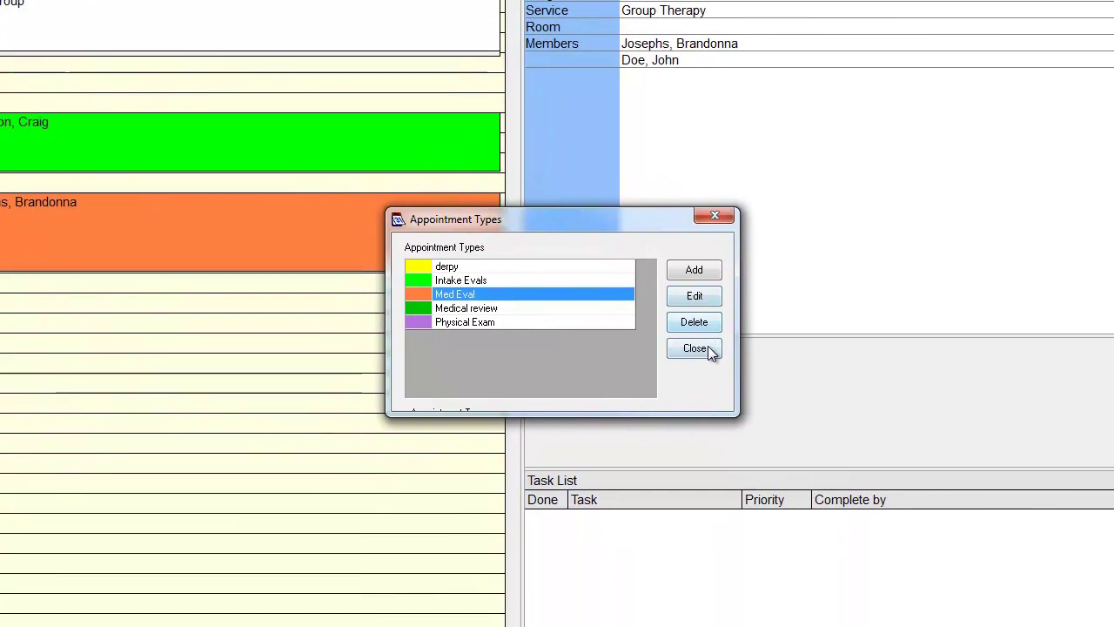
{"action": "left_click", "coordinate": [966, 505]}
Open the 11:00 appointment and confirm its type stays Intake Evals
{"action": "double_click", "coordinate": [80, 137]}
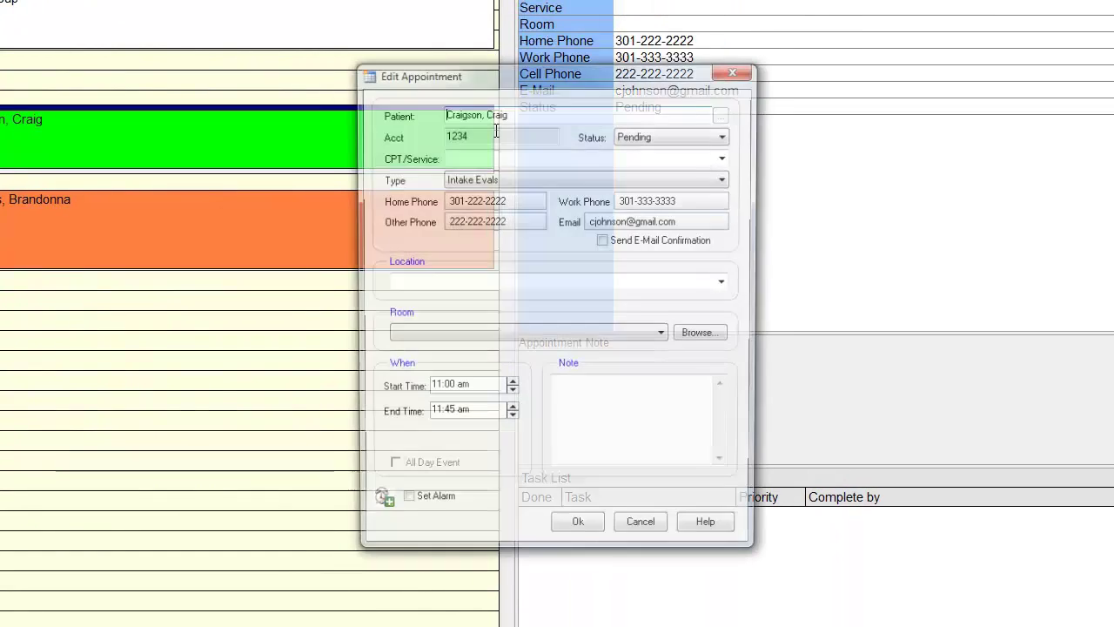
{"action": "left_click", "coordinate": [528, 178]}
{"action": "left_click", "coordinate": [528, 178]}
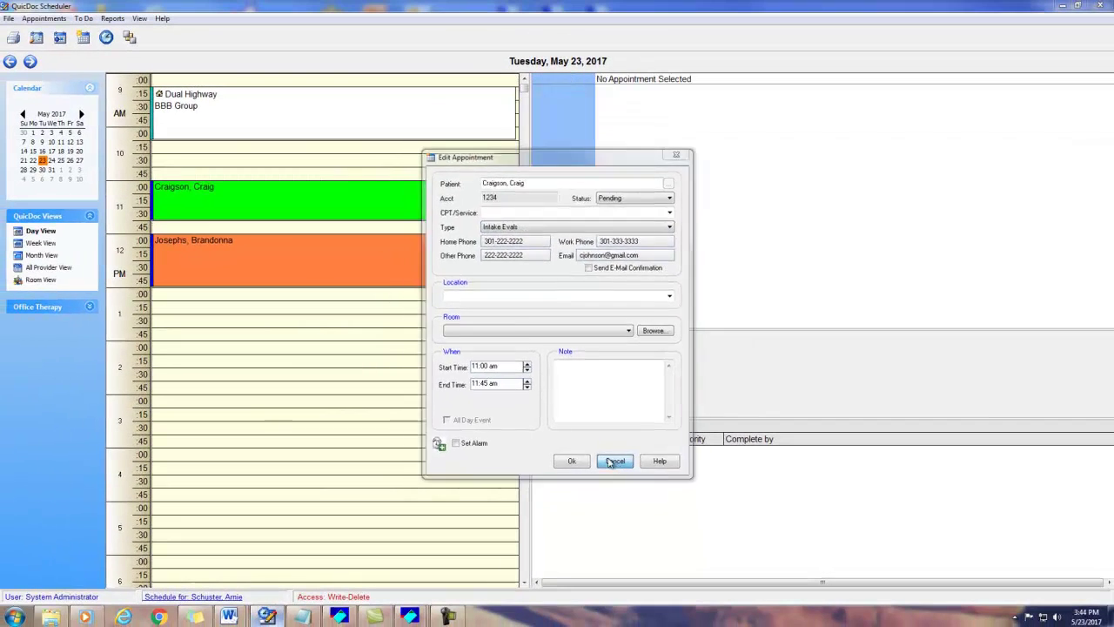
Cancel the 11:00 appointment edit and inspect the BBB Group appointment without changes
{"action": "left_click", "coordinate": [621, 478]}
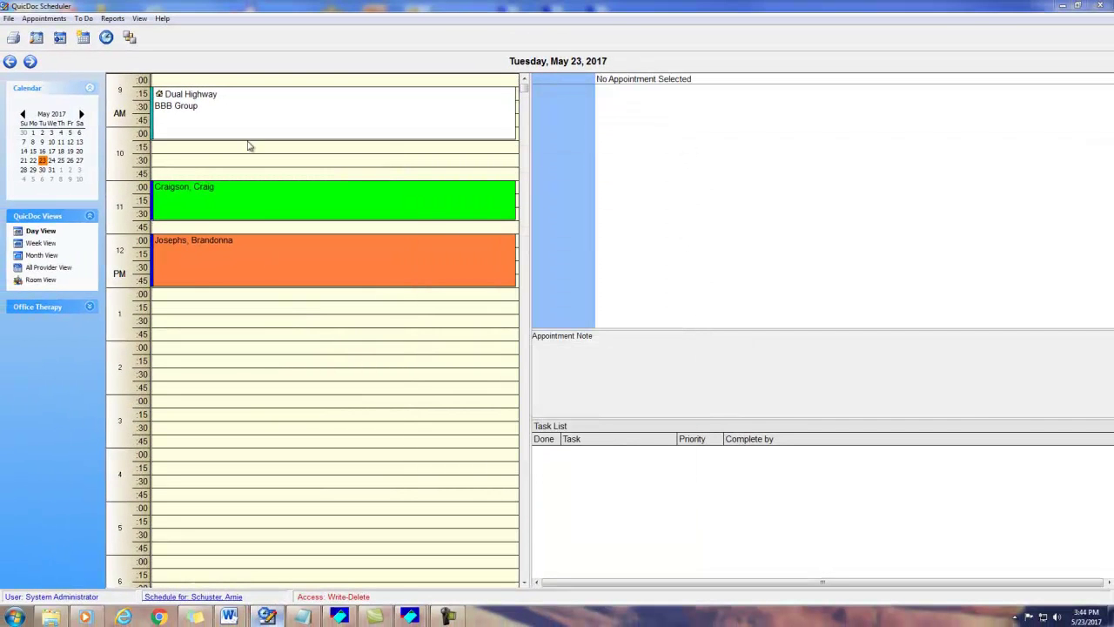
{"action": "left_click", "coordinate": [202, 114]}
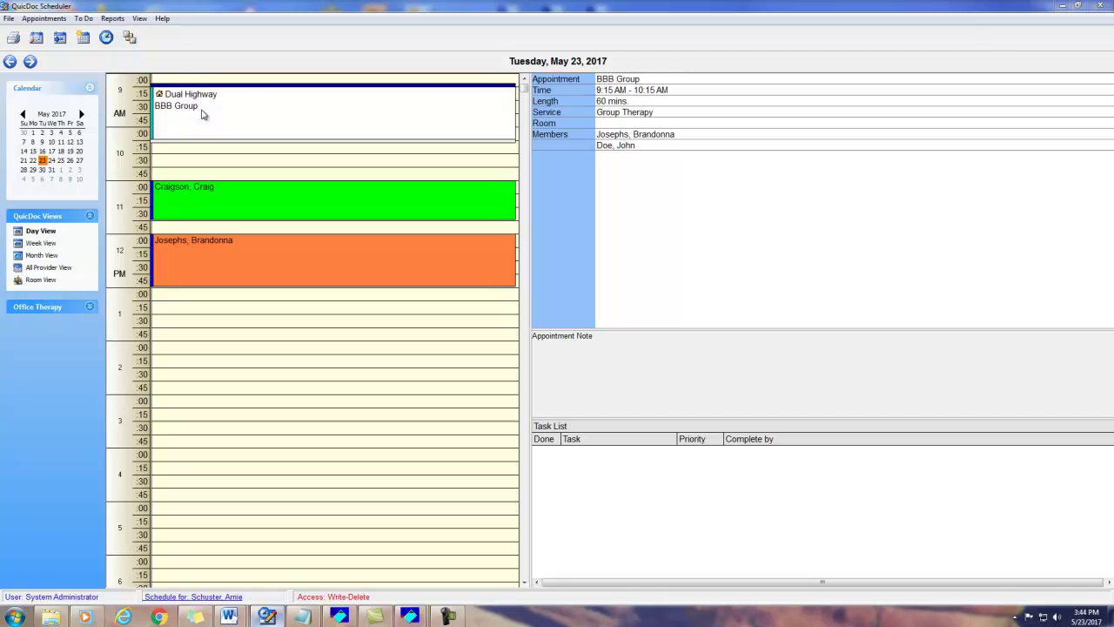
{"action": "double_click", "coordinate": [209, 110]}
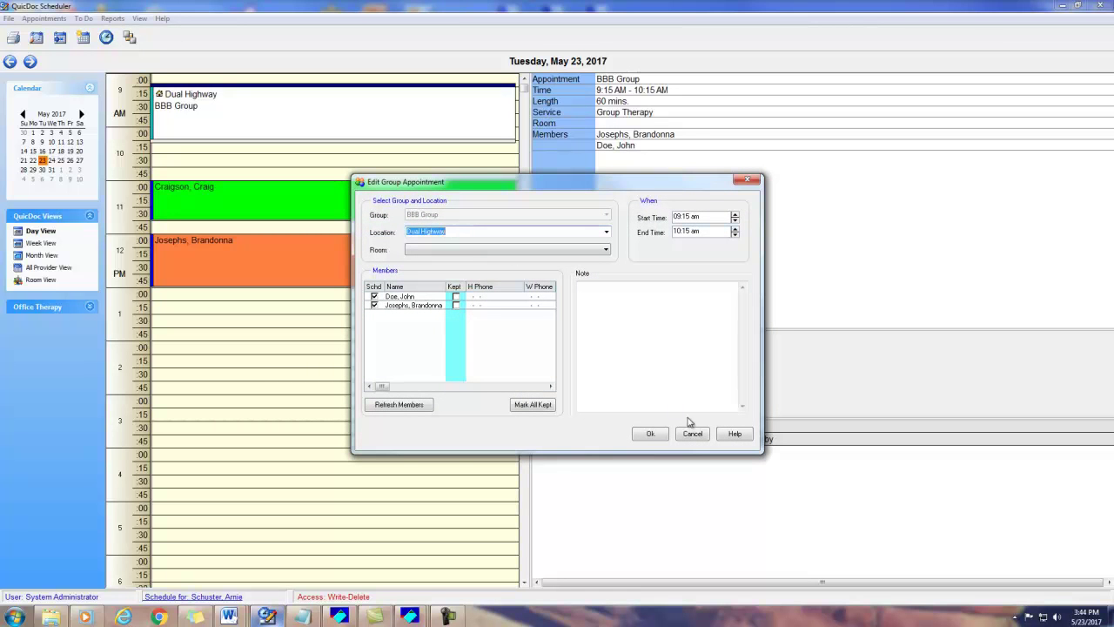
{"action": "left_click", "coordinate": [691, 431]}
Make BBB Group repeat weekly on Tuesday, ending after 2, previewing sample dates 05/23 and 05/30/2017
{"action": "right_click", "coordinate": [290, 122]}
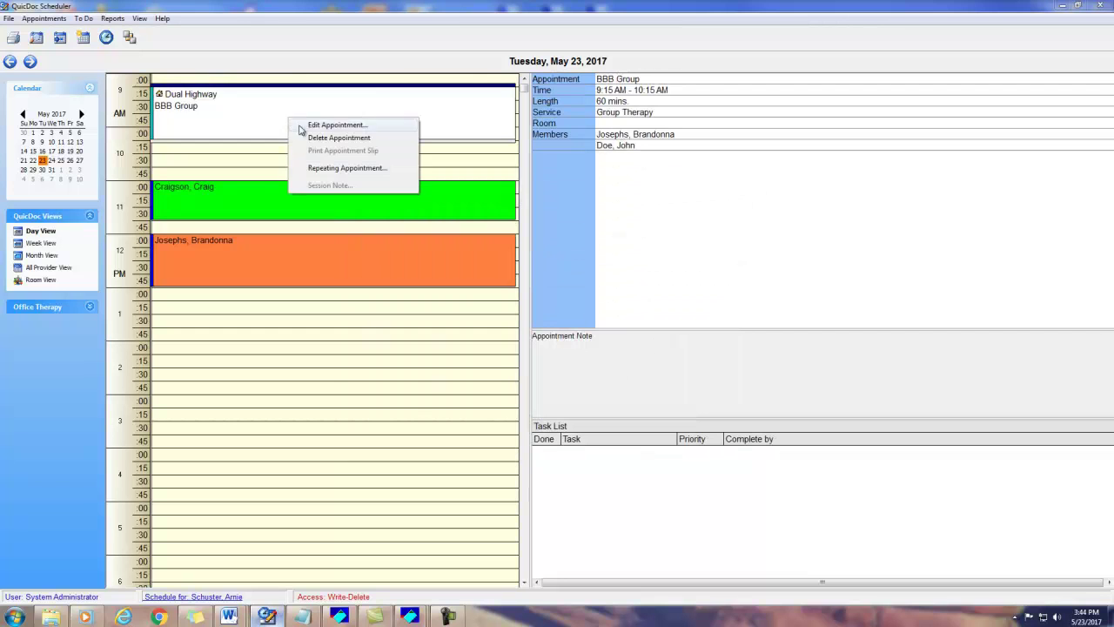
{"action": "left_click", "coordinate": [332, 170]}
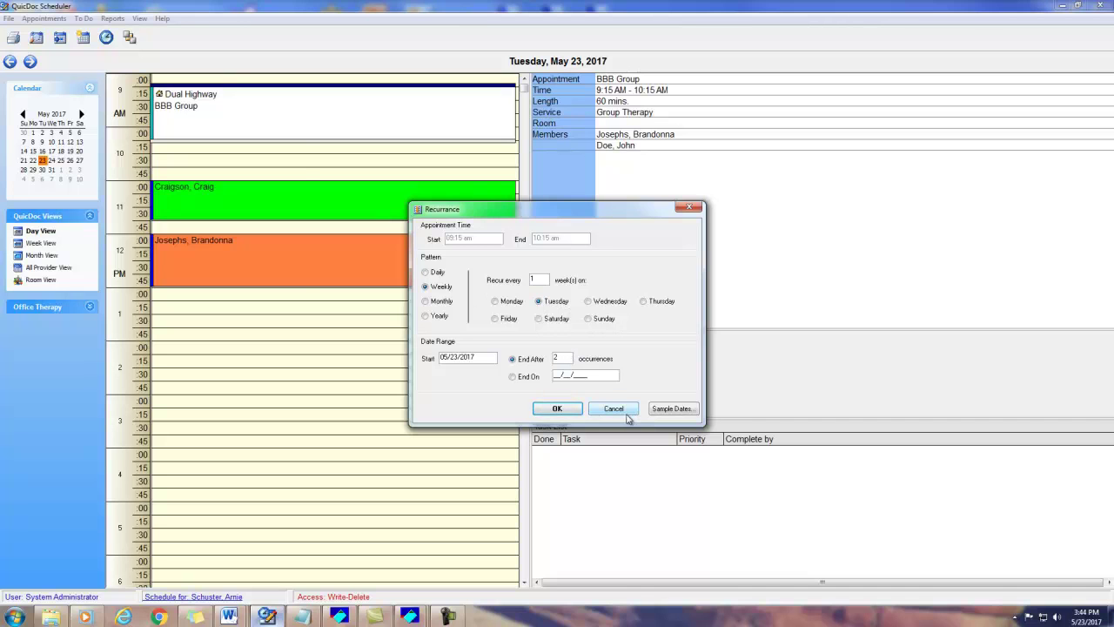
{"action": "left_click", "coordinate": [674, 408]}
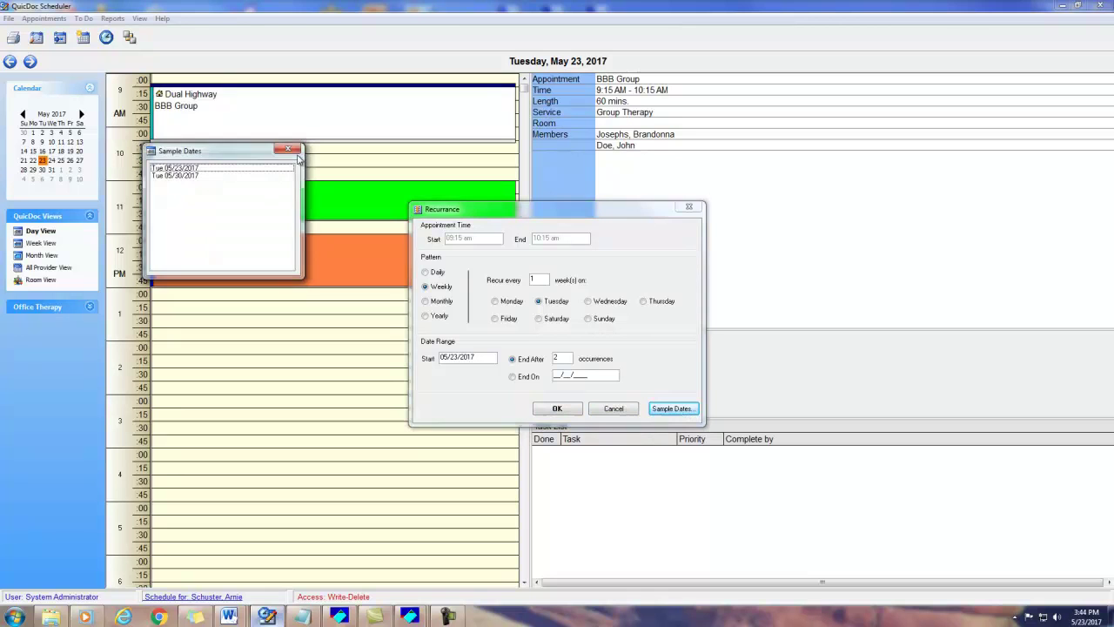
{"action": "left_click", "coordinate": [287, 148]}
{"action": "left_click", "coordinate": [613, 408]}
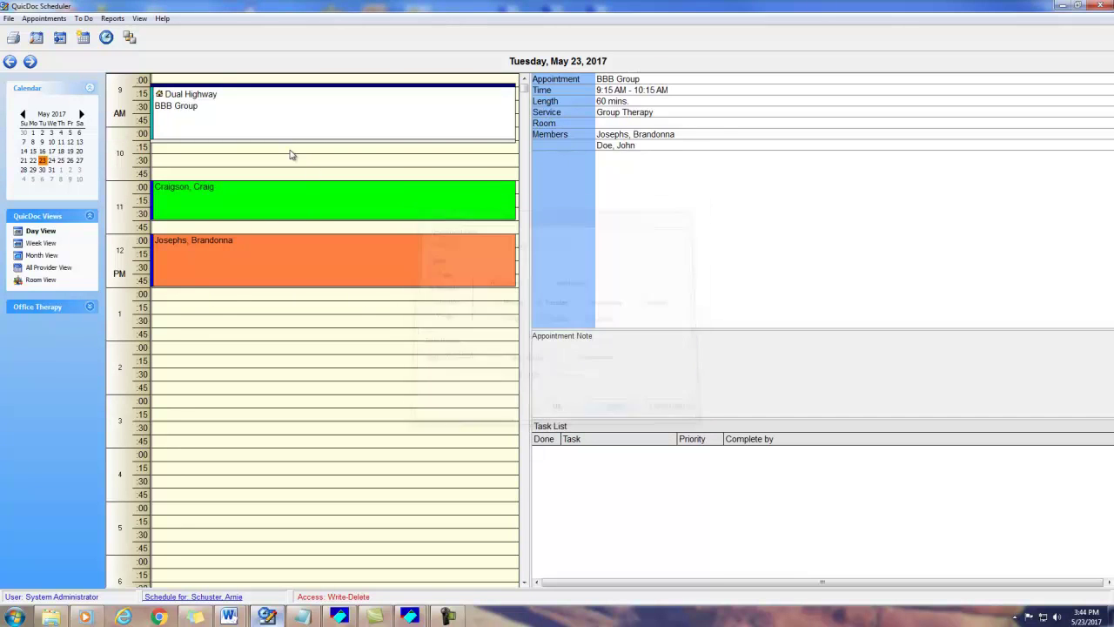
Switch to Week View for May 29 and inspect the repeated BBB Group session on Tuesday May 30
{"action": "left_click", "coordinate": [48, 243]}
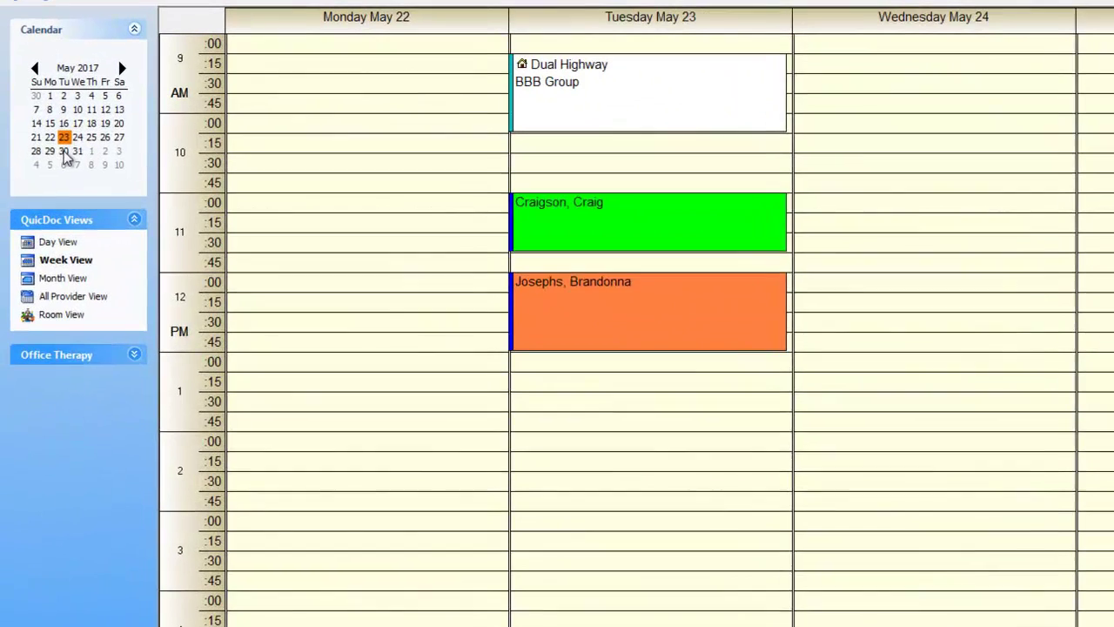
{"action": "left_click", "coordinate": [42, 169]}
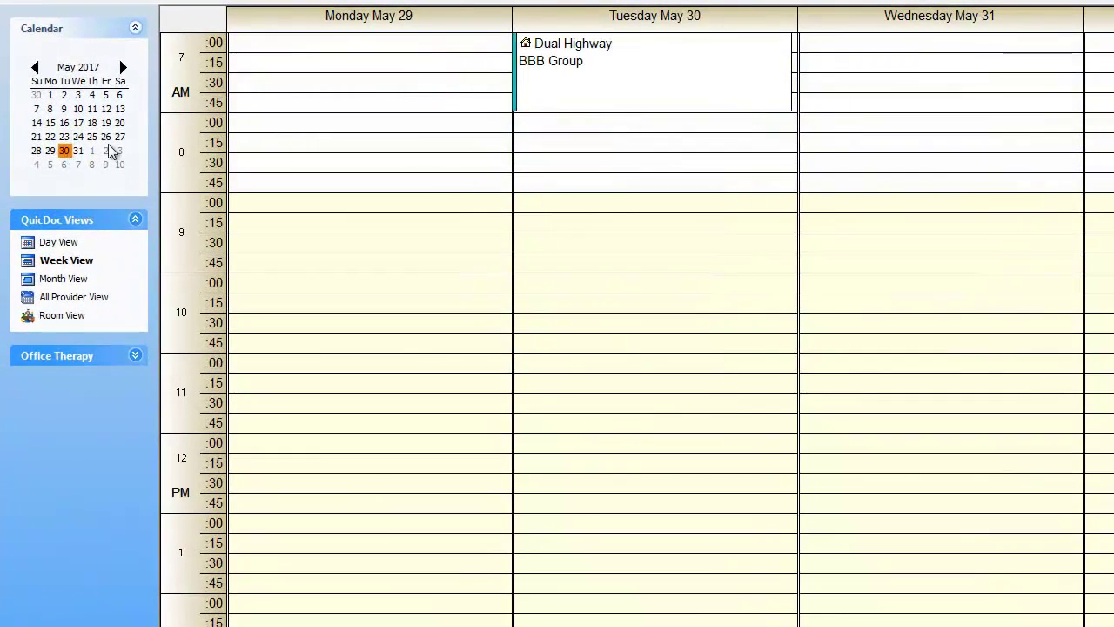
{"action": "left_click", "coordinate": [595, 63]}
{"action": "double_click", "coordinate": [594, 64]}
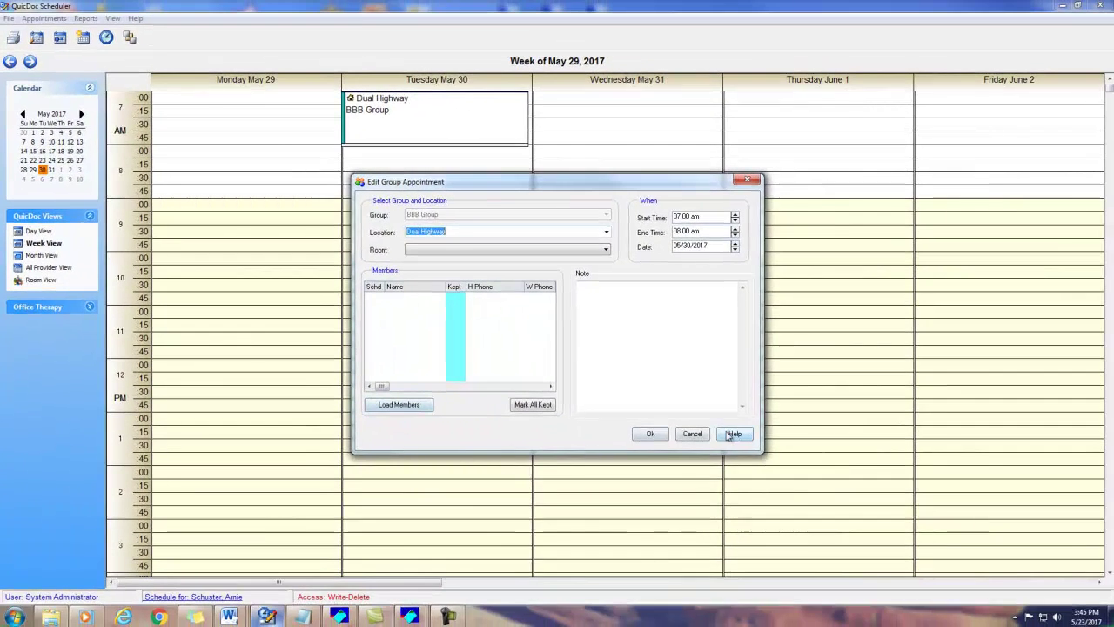
{"action": "left_click", "coordinate": [1038, 546]}
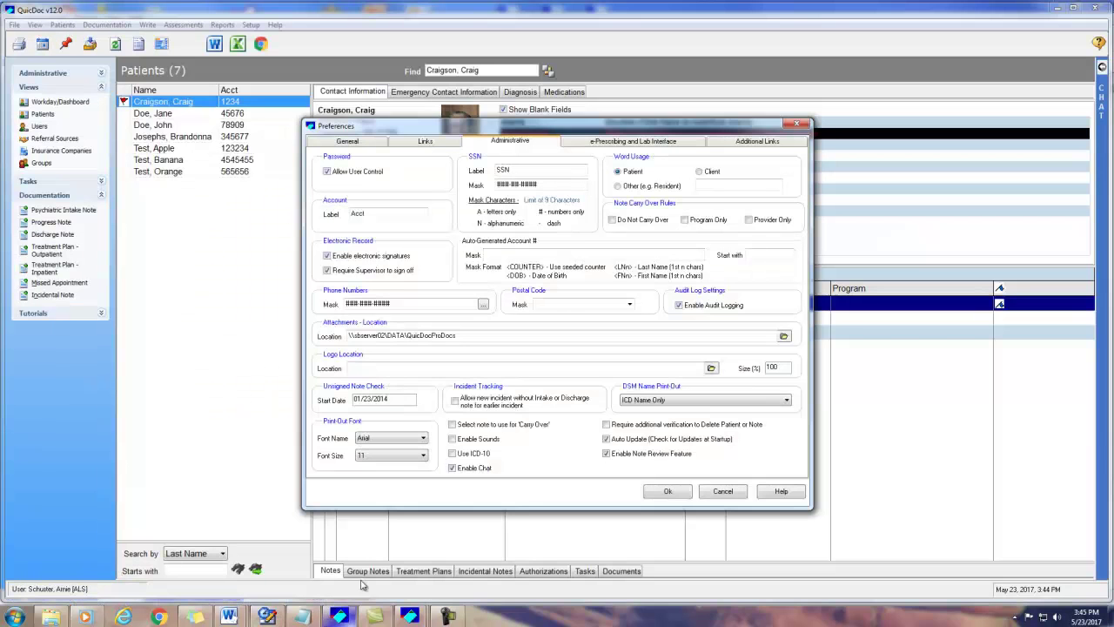
Return to QuicDoc, close Preferences, and bring up Setup's Documentation Setup showing PDF Documents
{"action": "left_click", "coordinate": [340, 616]}
{"action": "left_click", "coordinate": [796, 123]}
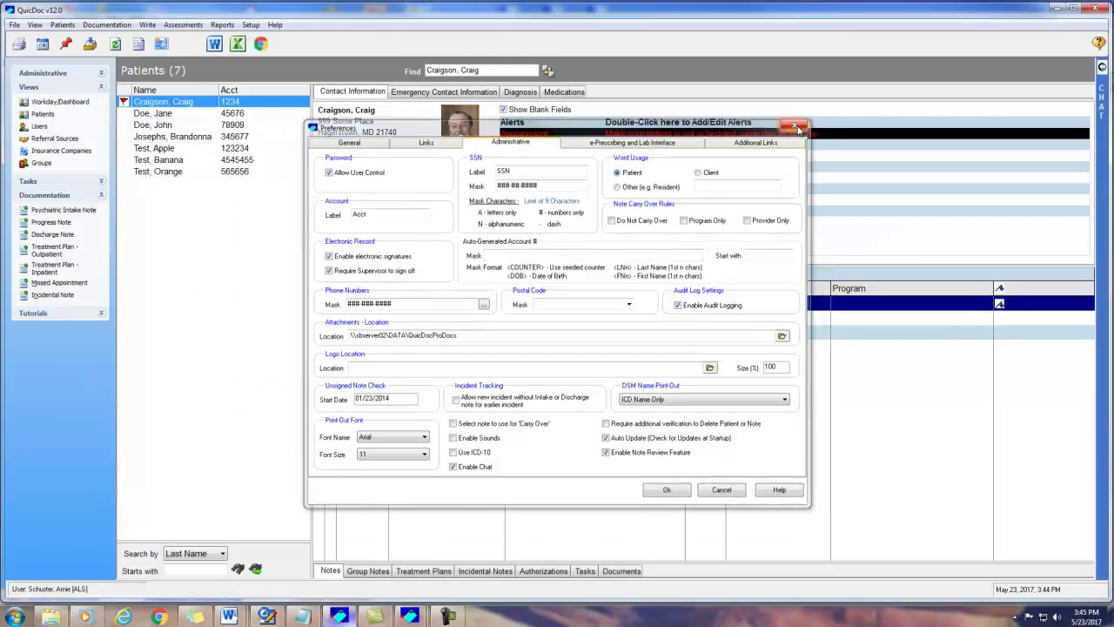
{"action": "left_click", "coordinate": [250, 24]}
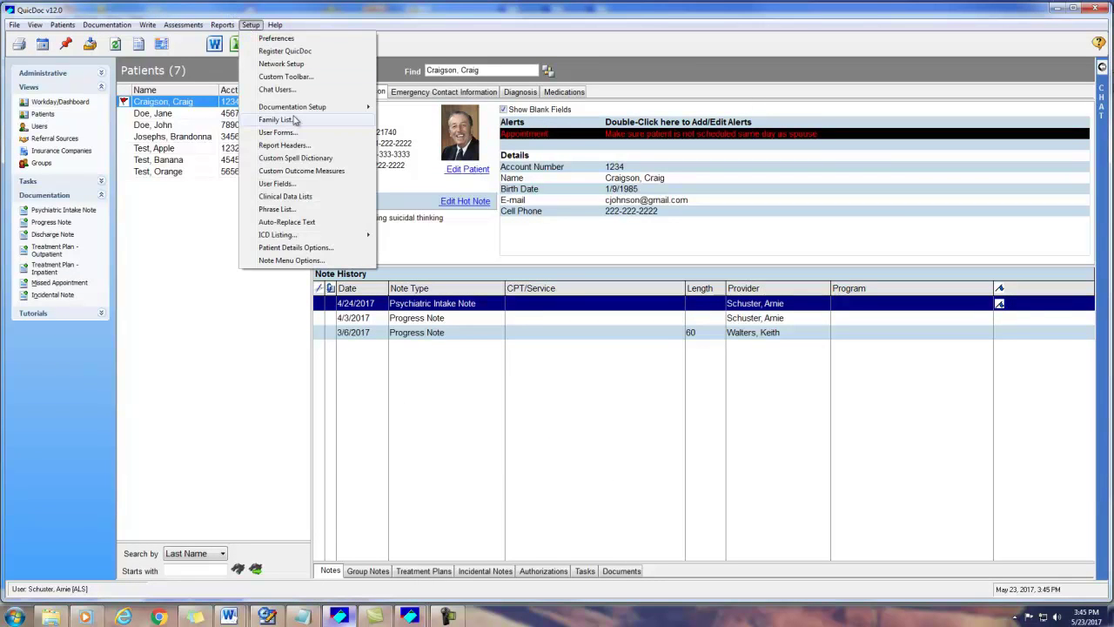
{"action": "mouse_move", "coordinate": [300, 107]}
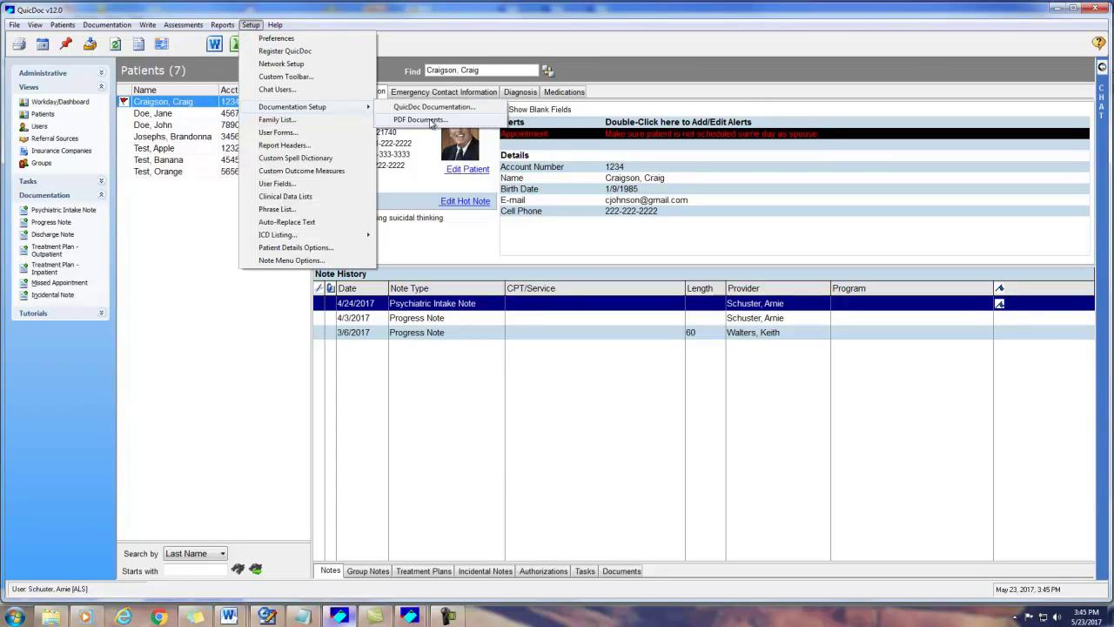